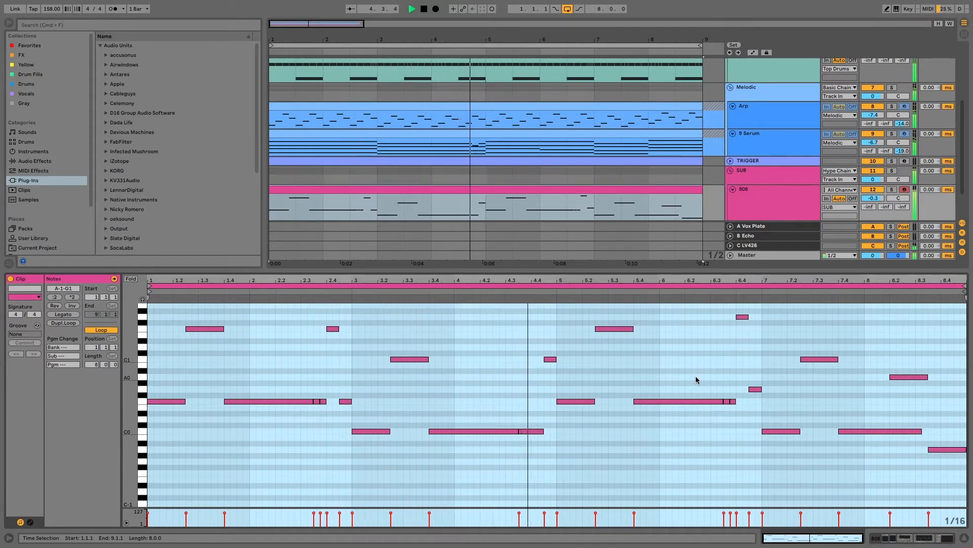
Stop playback while the 808 clip's eight-bar note pattern is shown in the clip editor
key(space)
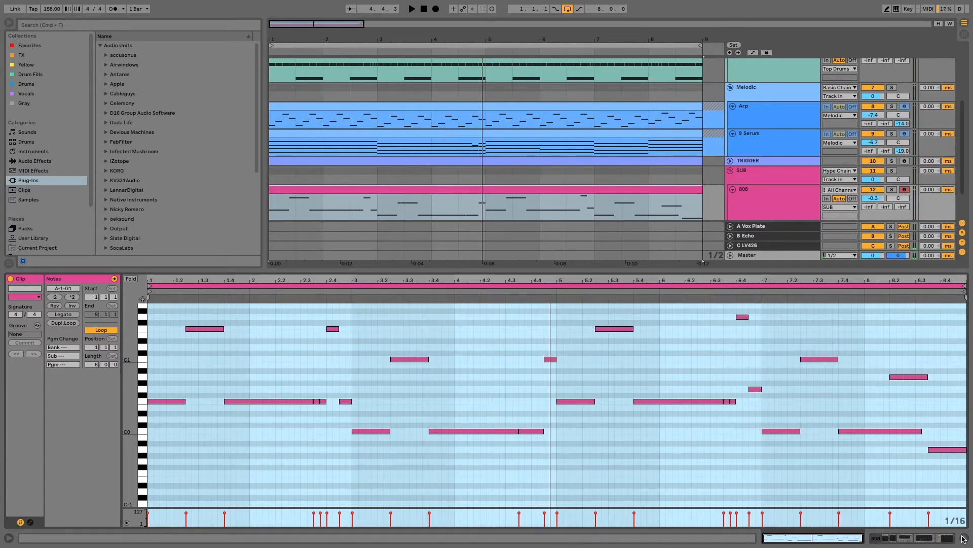
Insert a new MIDI track directly below the 808 track in the SUB group
click(963, 538)
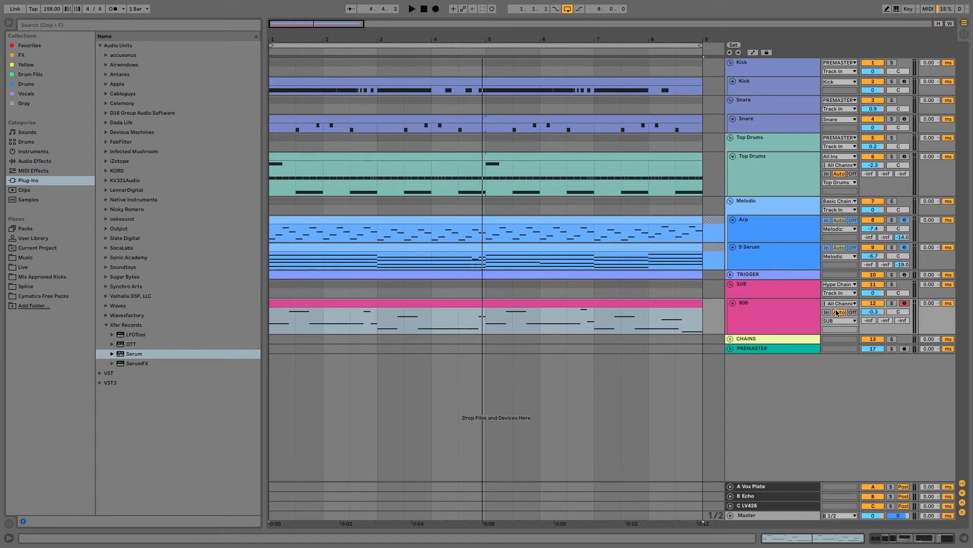
click(753, 322)
key(super+shift+t)
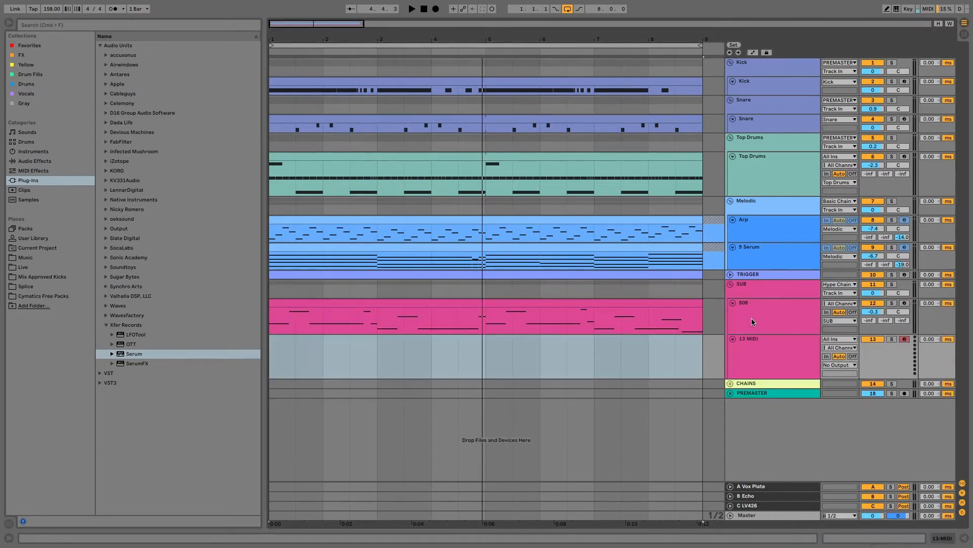
Load Serum from Plug-Ins > Xfer Records onto the new 13 MIDI track
click(751, 351)
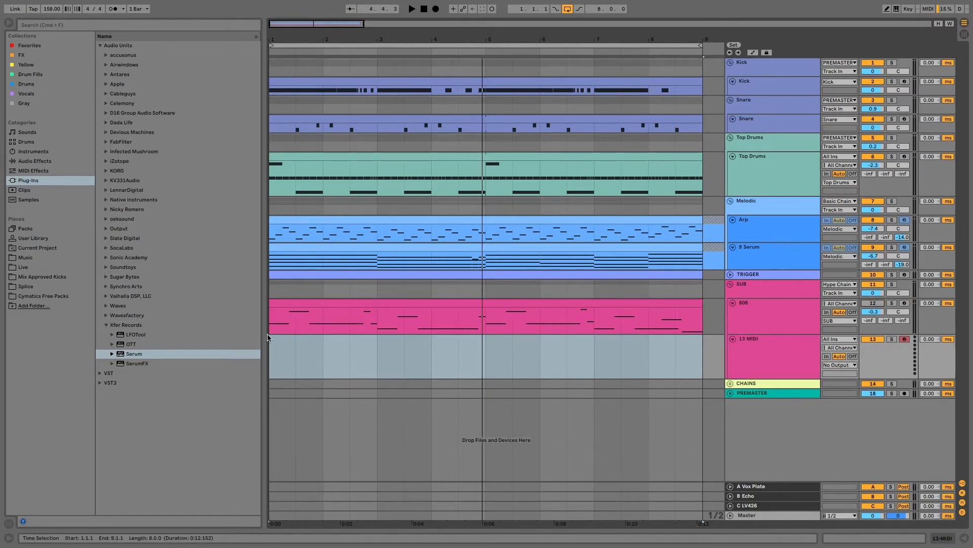
click(128, 355)
drag(128, 355, 356, 354)
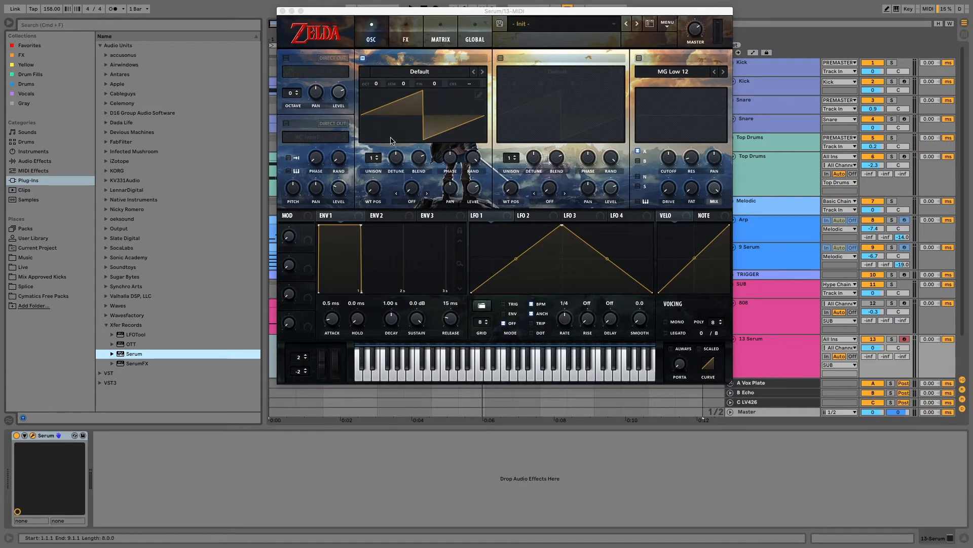
Copy the 808 MIDI clip onto the new 13 Serum track
drag(448, 11, 581, 20)
click(305, 340)
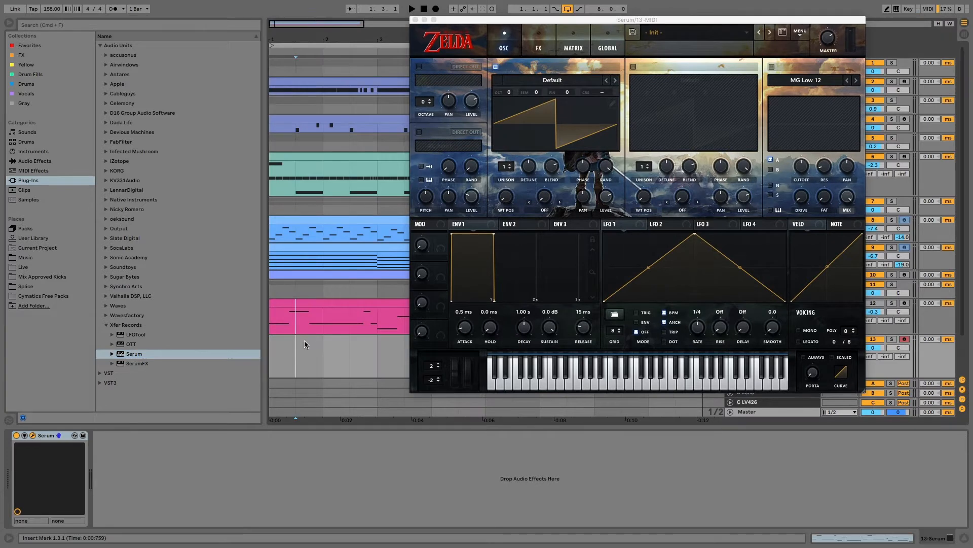
drag(310, 302, 309, 357)
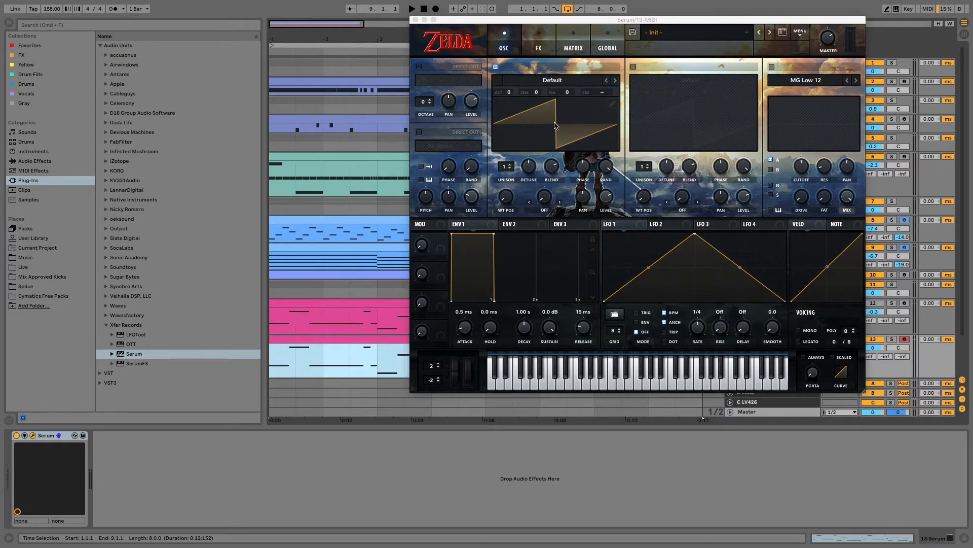
Play back with the 13 Serum track soloed and open oscillator A's wavetable editor
drag(578, 22, 401, 76)
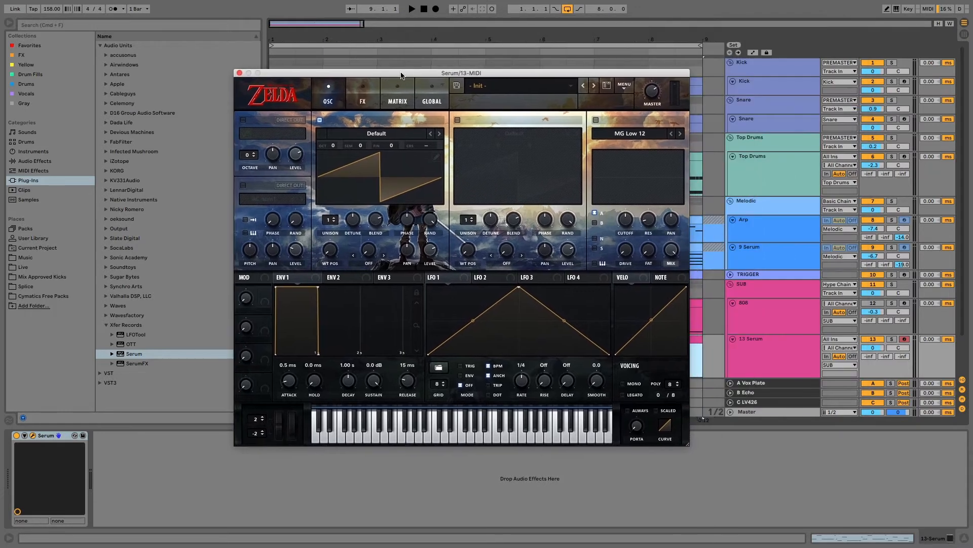
key(space)
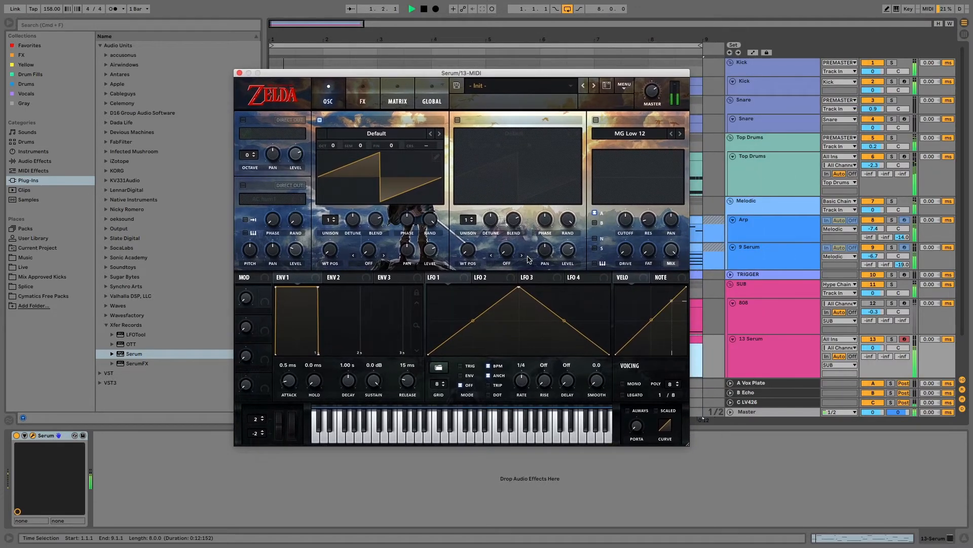
click(892, 284)
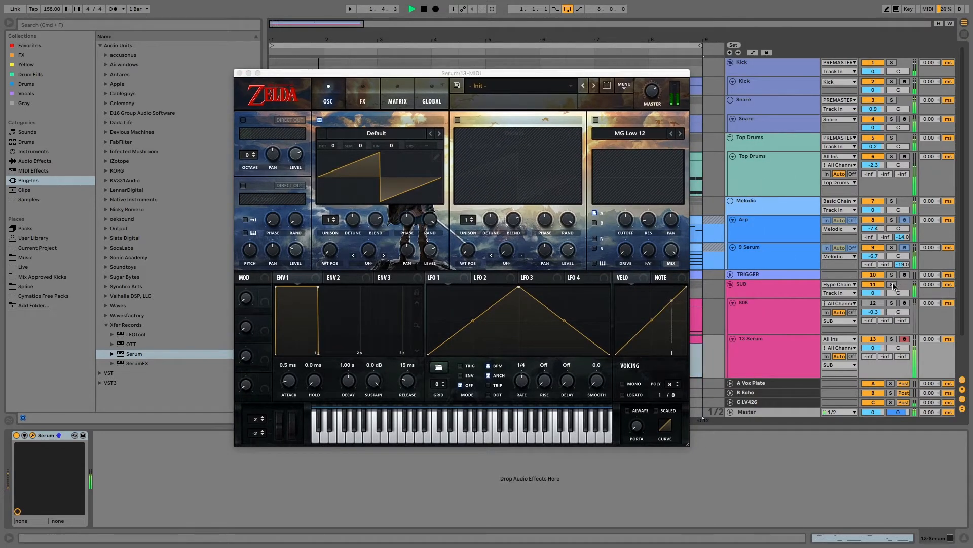
click(892, 340)
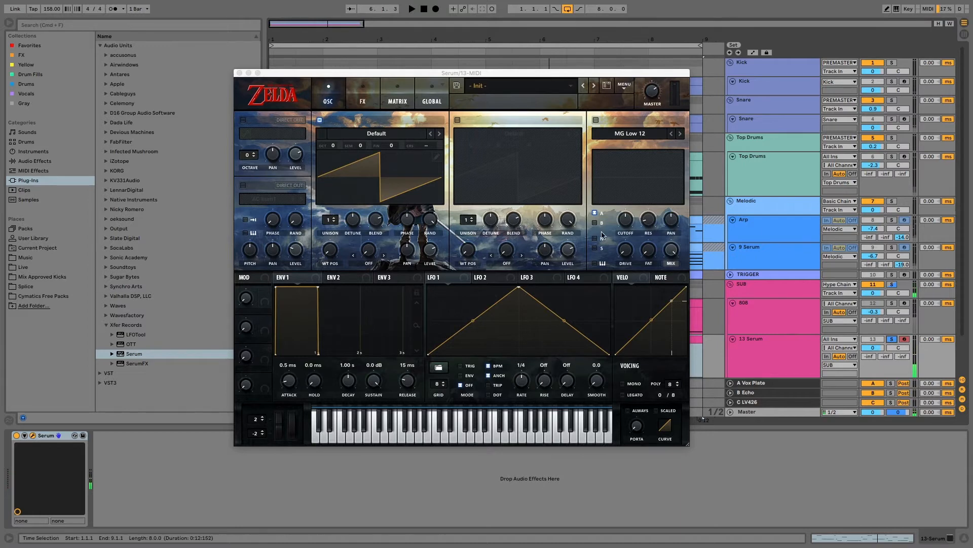
click(436, 158)
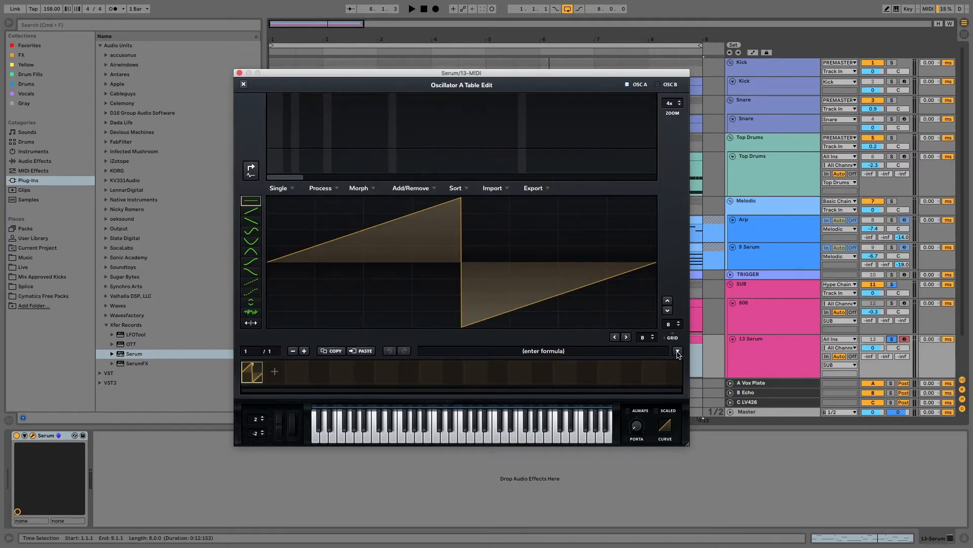
Load the Multis > Sin overdrive wavetable into oscillator A and try the WT POS knob
click(678, 351)
mouse_move(720, 369)
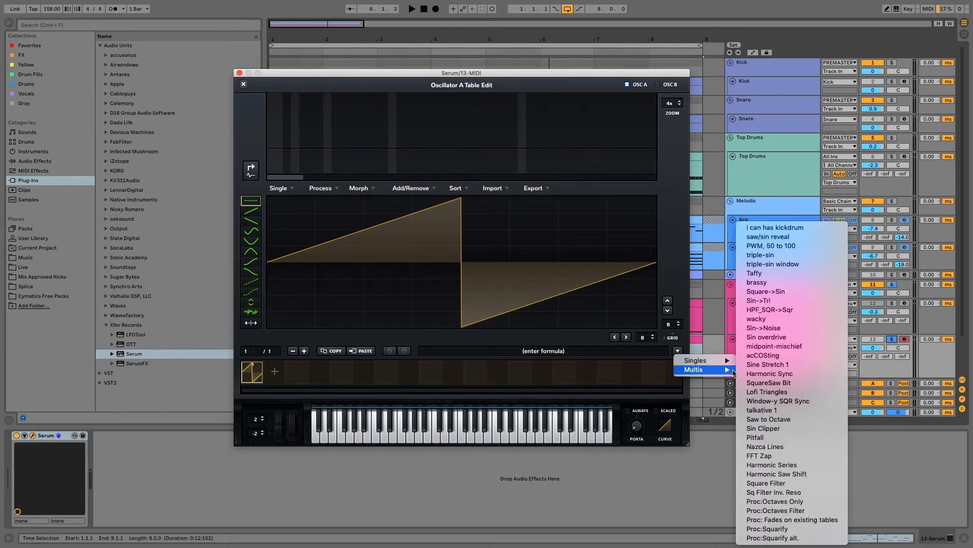
click(786, 337)
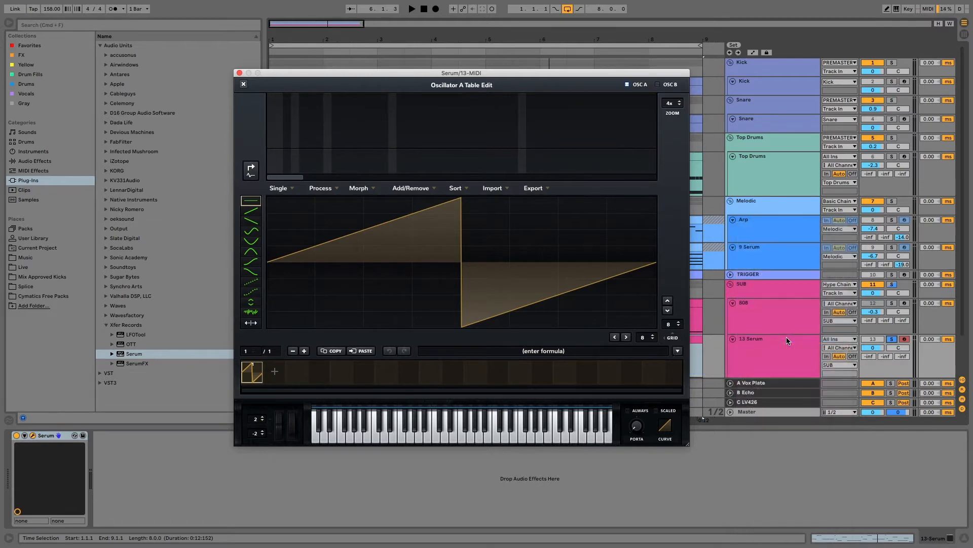
click(244, 85)
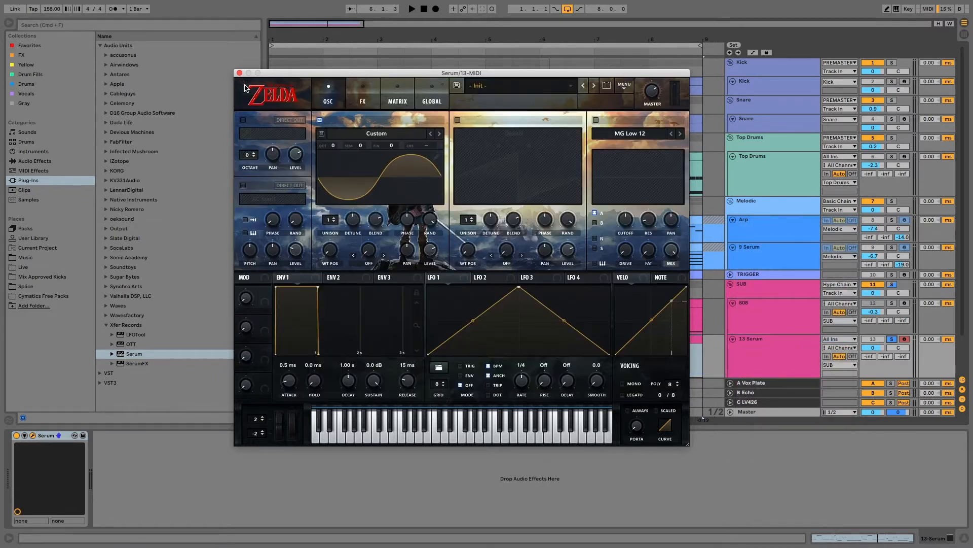
drag(328, 251, 336, 293)
Place a Spectrum analyser from Audio Effects after Serum in the 13 Serum track's chain
click(45, 161)
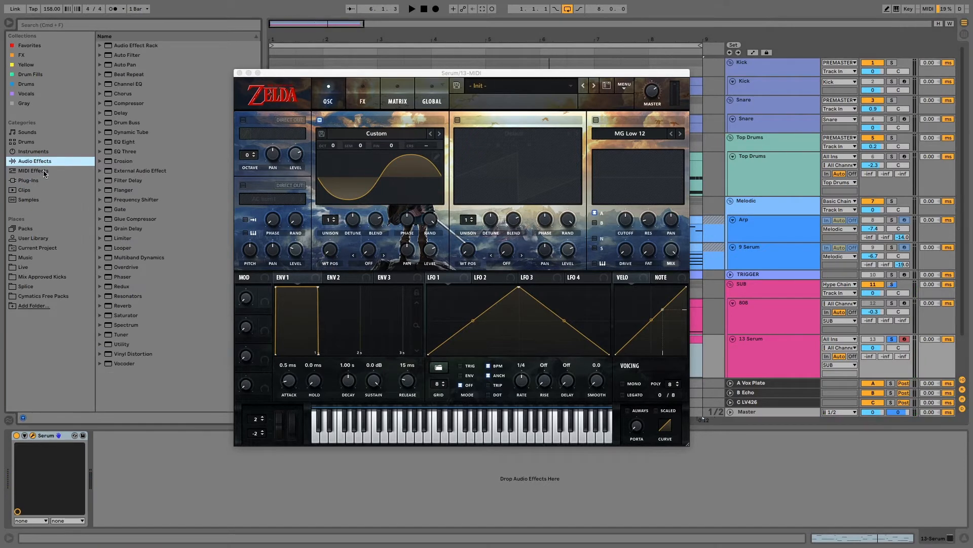
drag(127, 325, 151, 479)
drag(401, 73, 407, 30)
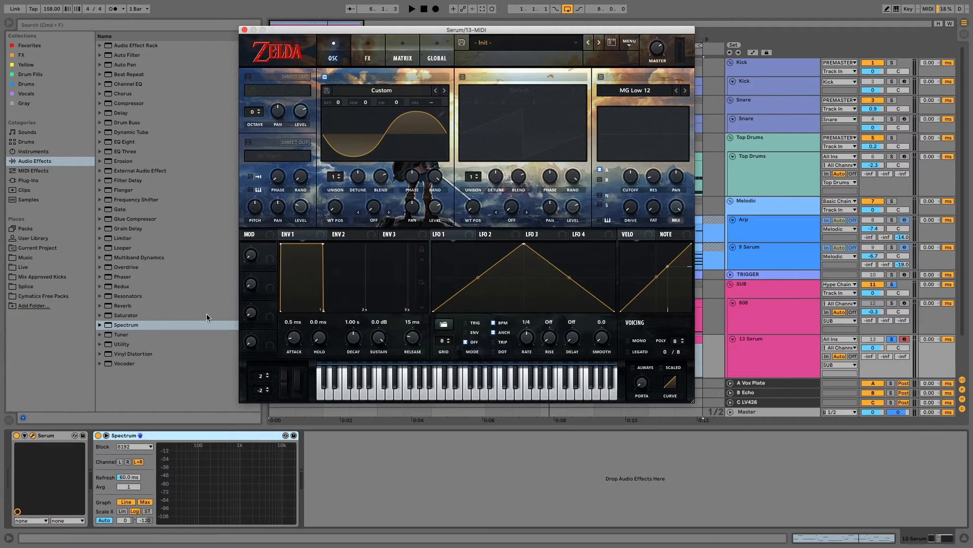
mouse_move(183, 450)
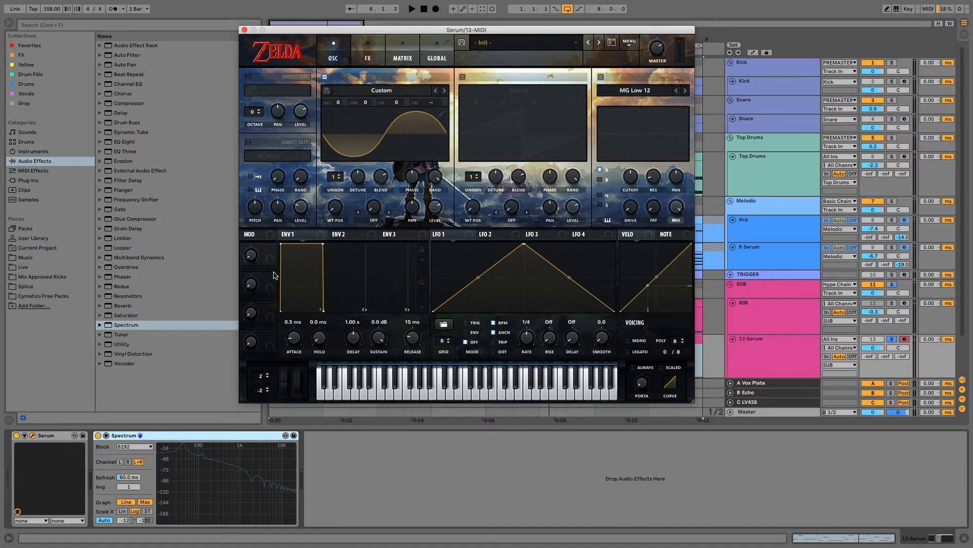
Sweep oscillator A's wavetable position through its range
mouse_move(334, 212)
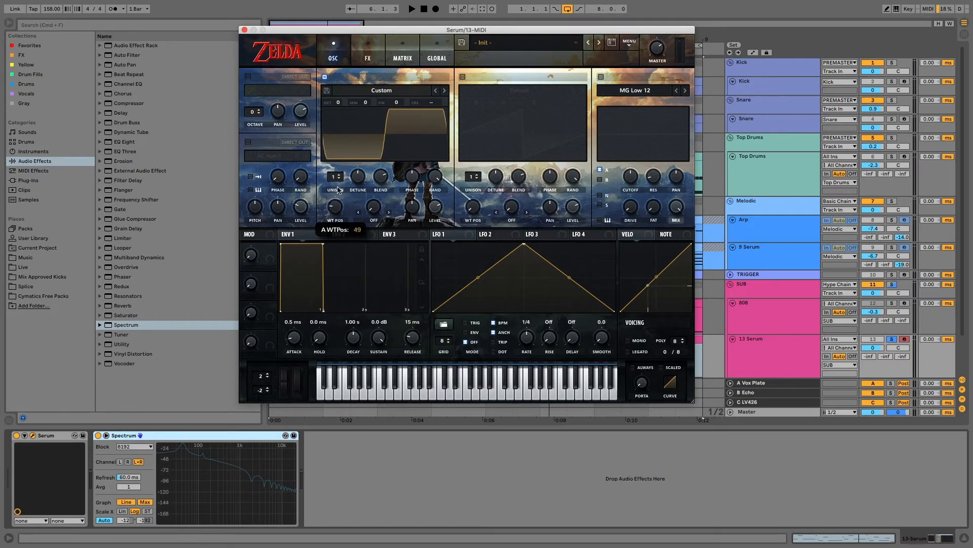
drag(337, 226, 334, 178)
mouse_move(333, 212)
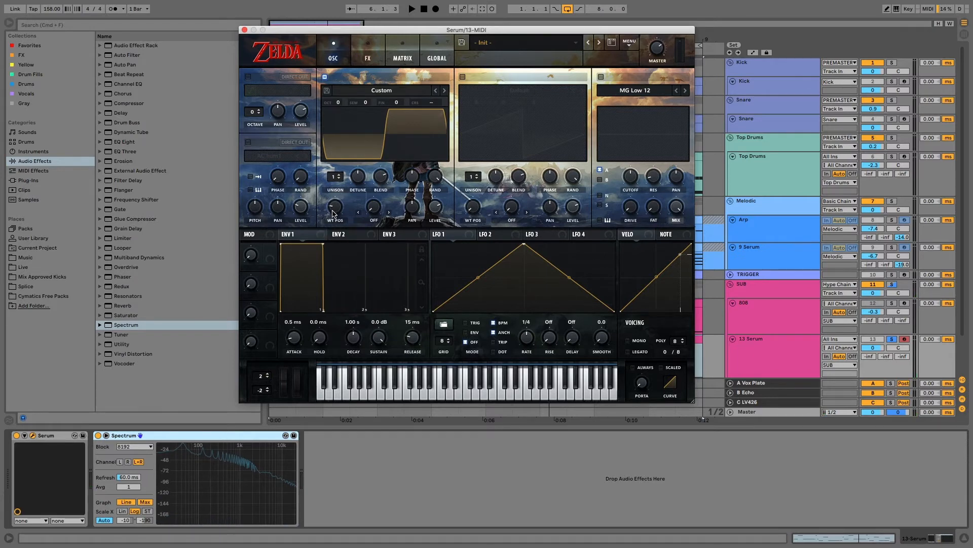
Set Envelope 1's decay to 2.26 s while auditioning the bass, then show Envelope 2
drag(324, 246, 383, 341)
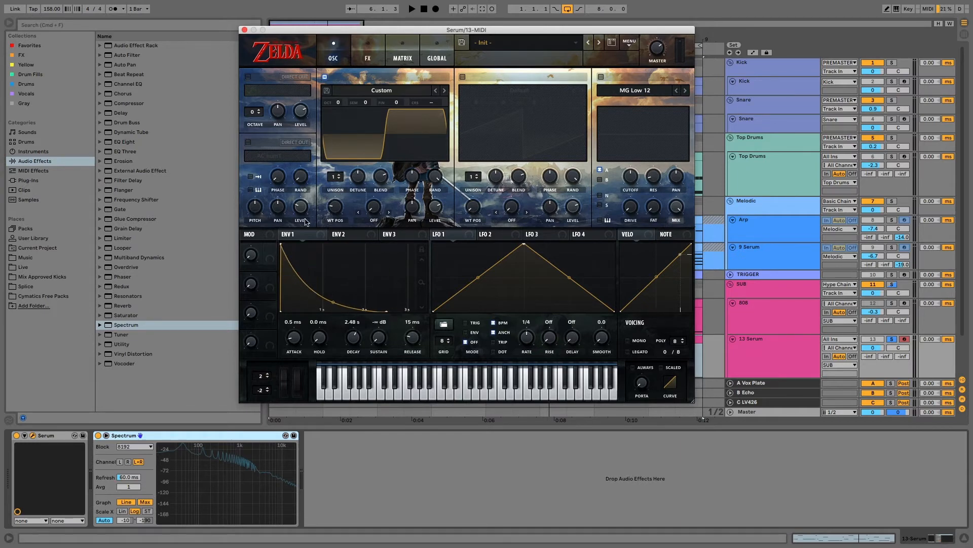
key(space)
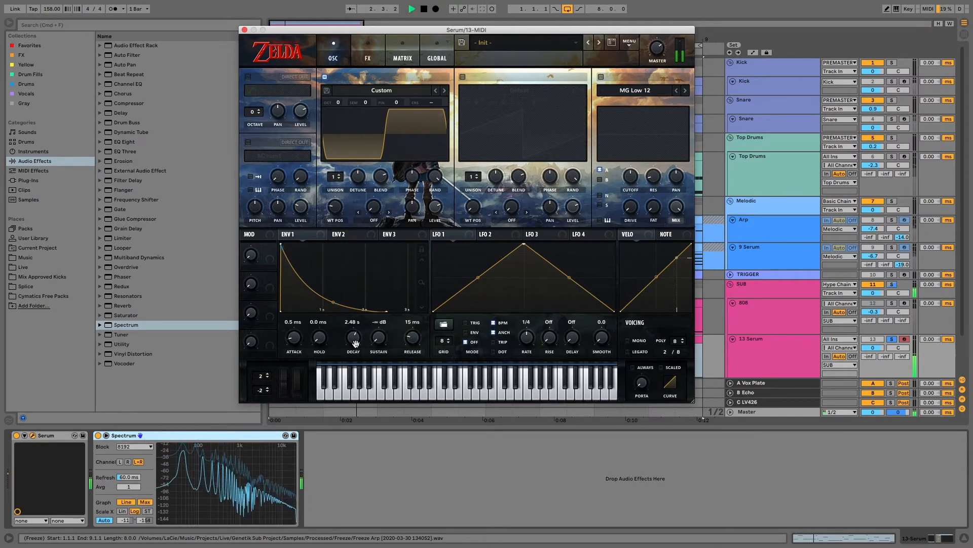
drag(353, 337, 355, 344)
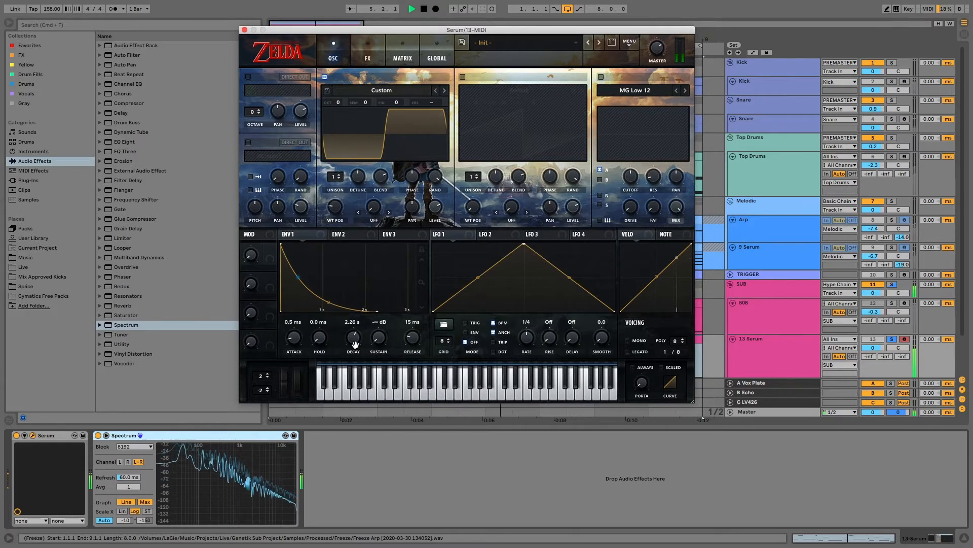
key(space)
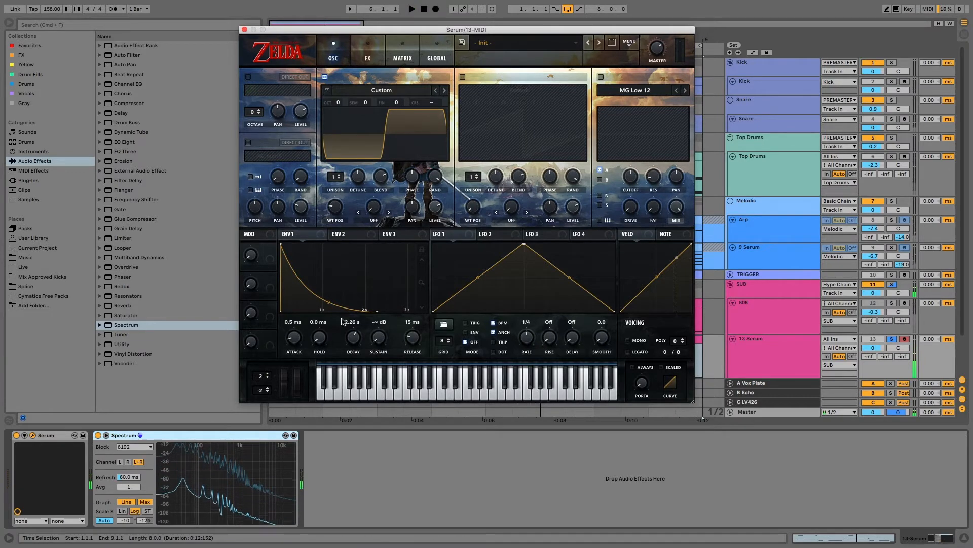
click(347, 236)
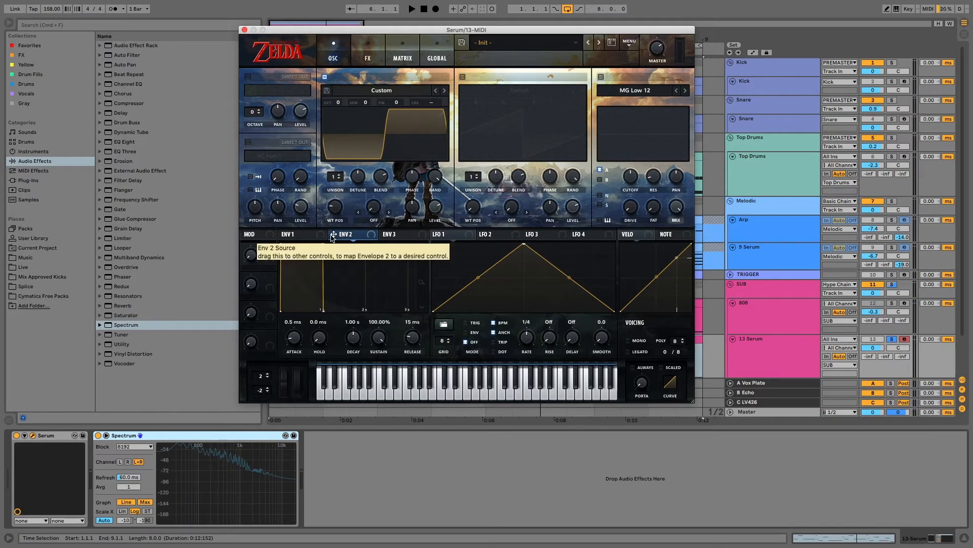
Route Envelope 2 to oscillator A's coarse pitch and check it in the mod matrix
drag(333, 237, 426, 104)
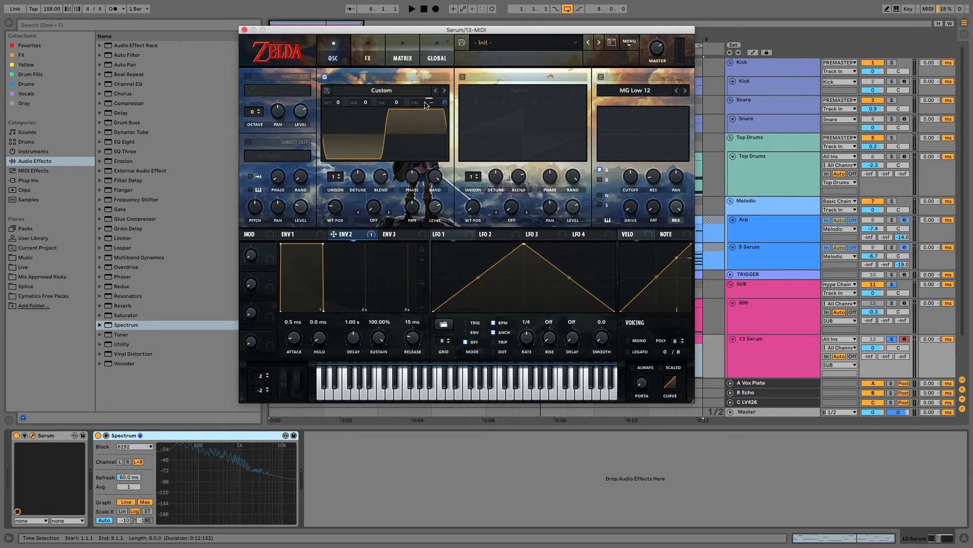
click(409, 49)
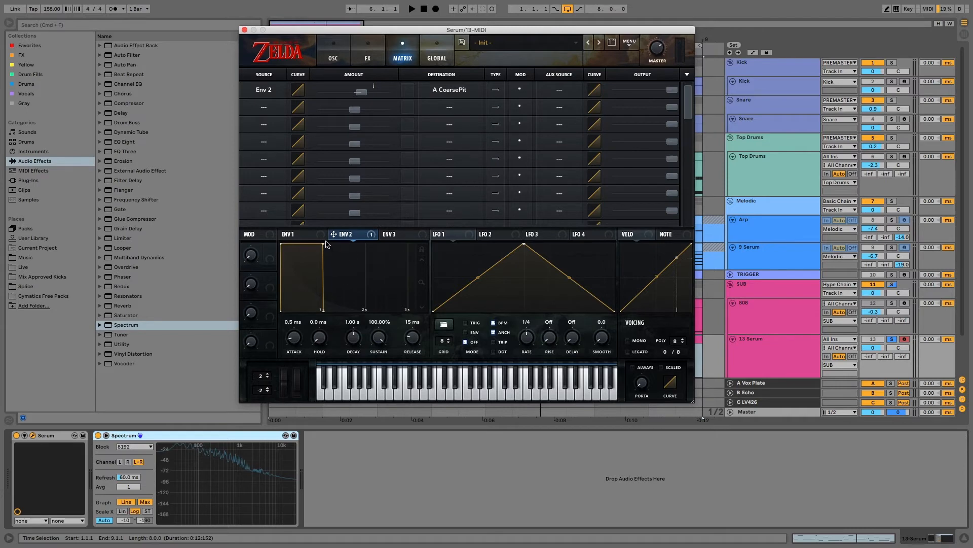
Give Envelope 2 0% sustain and a 77 ms decay, with a coarse-pitch amount around 11
drag(323, 245, 271, 331)
drag(350, 340, 351, 344)
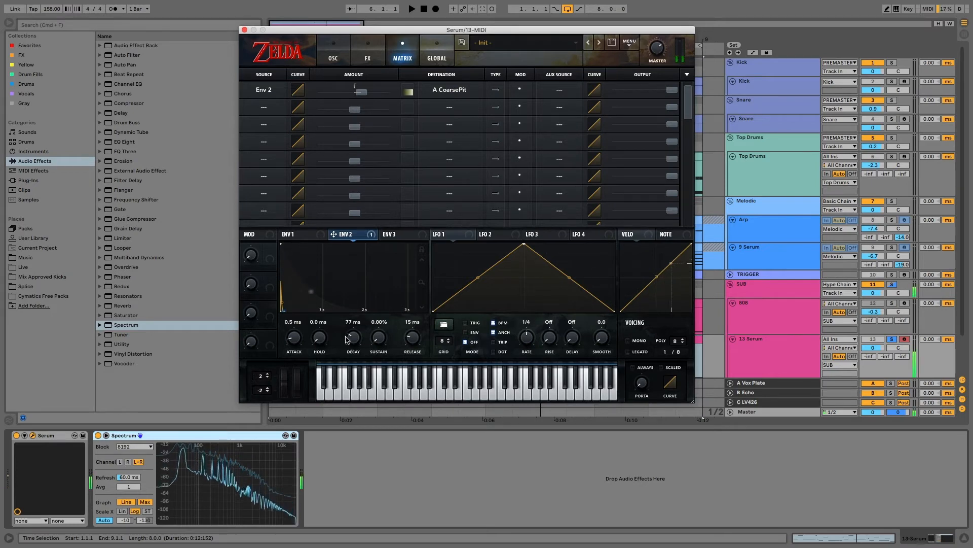
drag(362, 93, 360, 92)
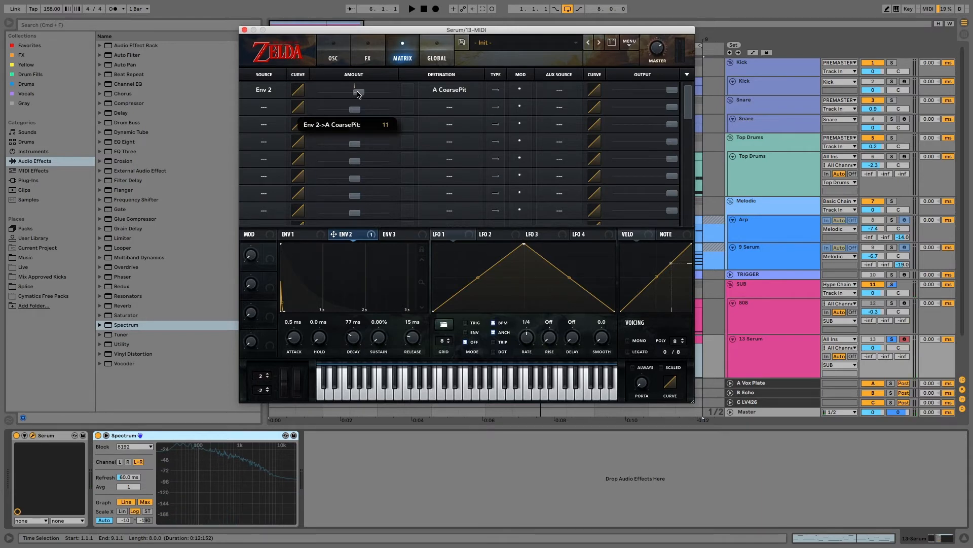
drag(356, 94, 354, 95)
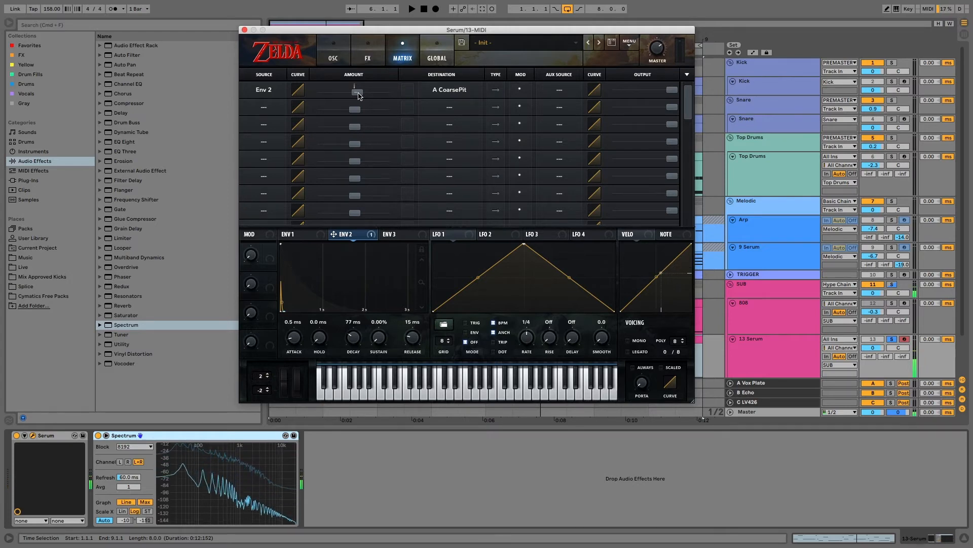
Enable MONO with ALWAYS glide, set portamento to about 11 ms, and audition the bass
click(629, 341)
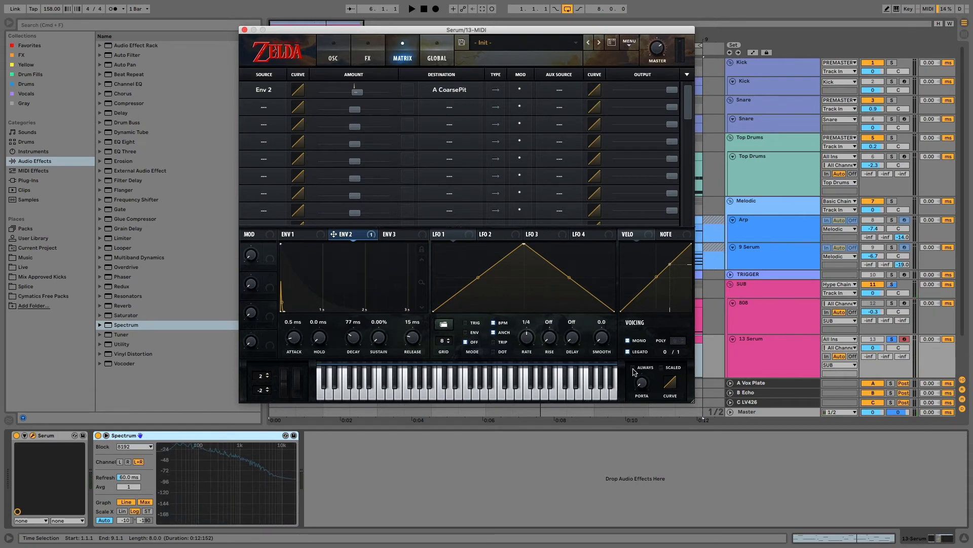
click(633, 369)
drag(645, 389, 642, 361)
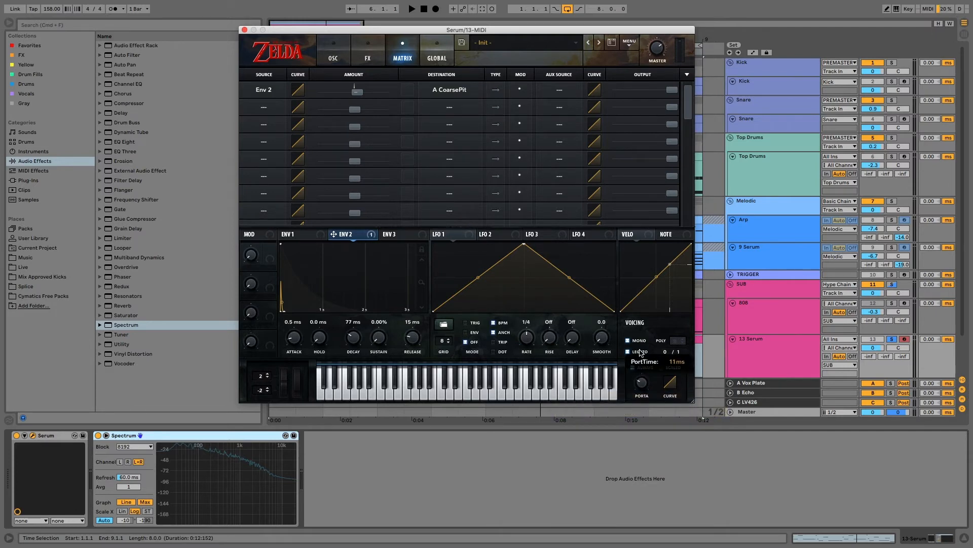
drag(641, 346, 641, 380)
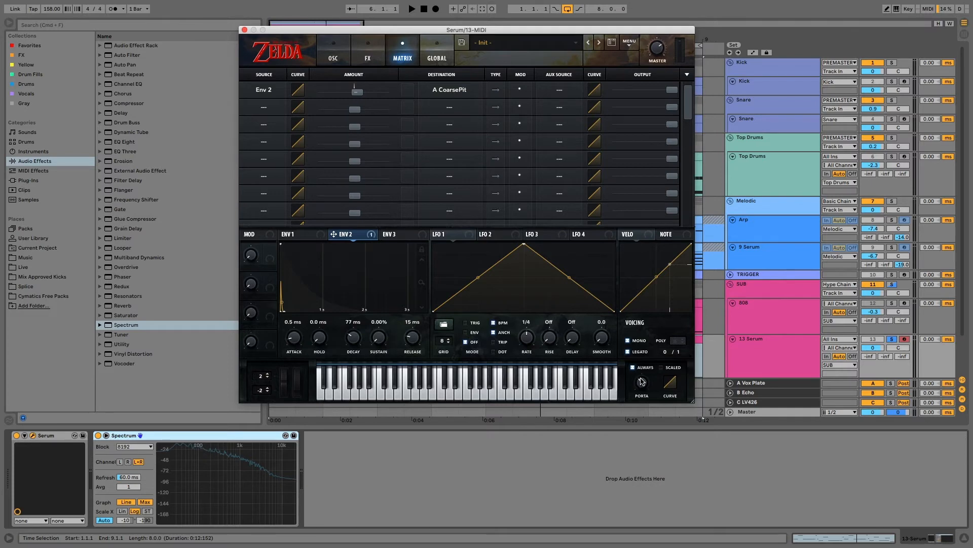
key(space)
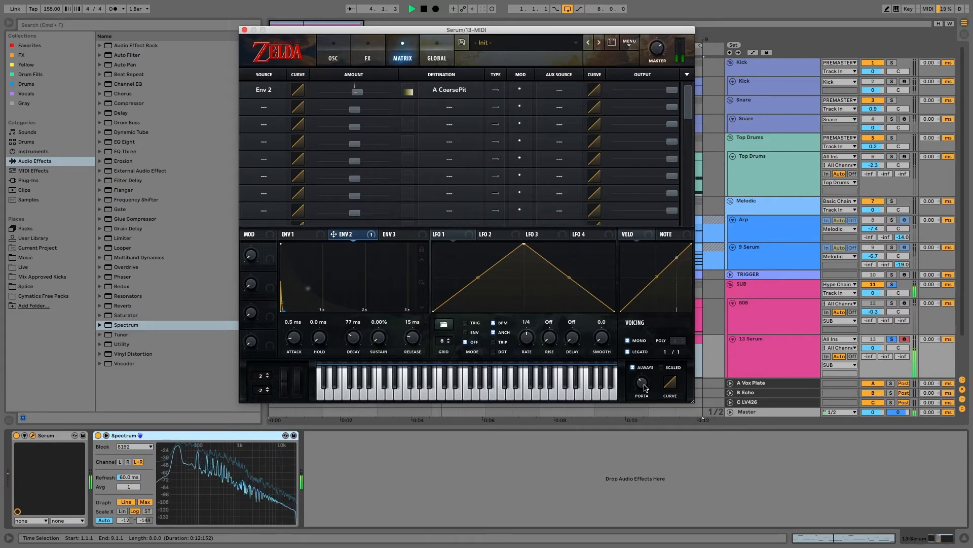
key(space)
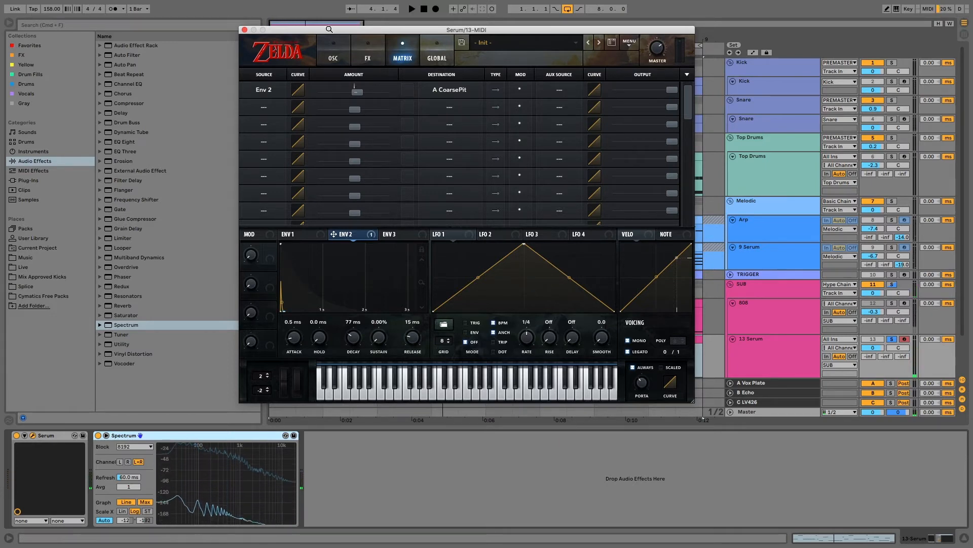
Modulate oscillator A's fine tuning from LFO 1 by 35 at a 2-bar rate
click(340, 52)
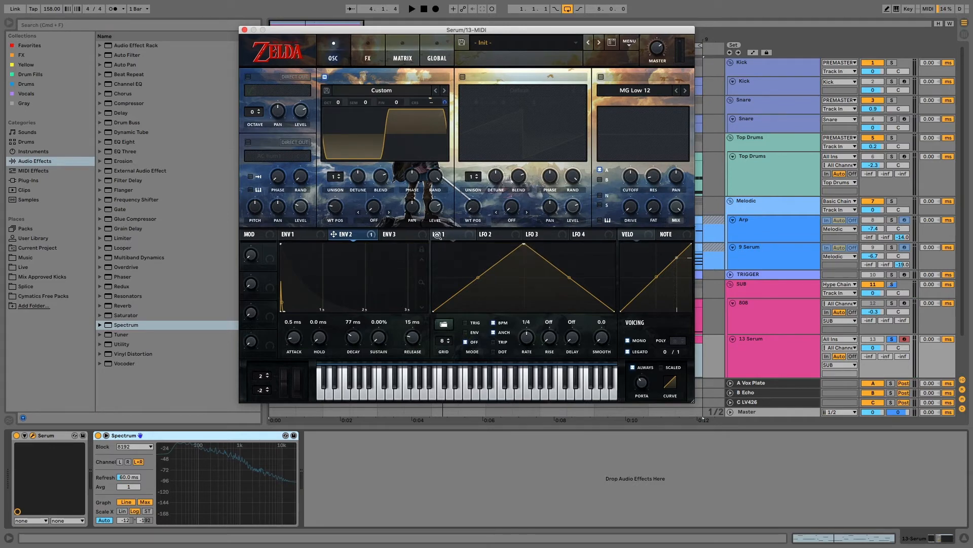
drag(440, 235, 391, 104)
key(space)
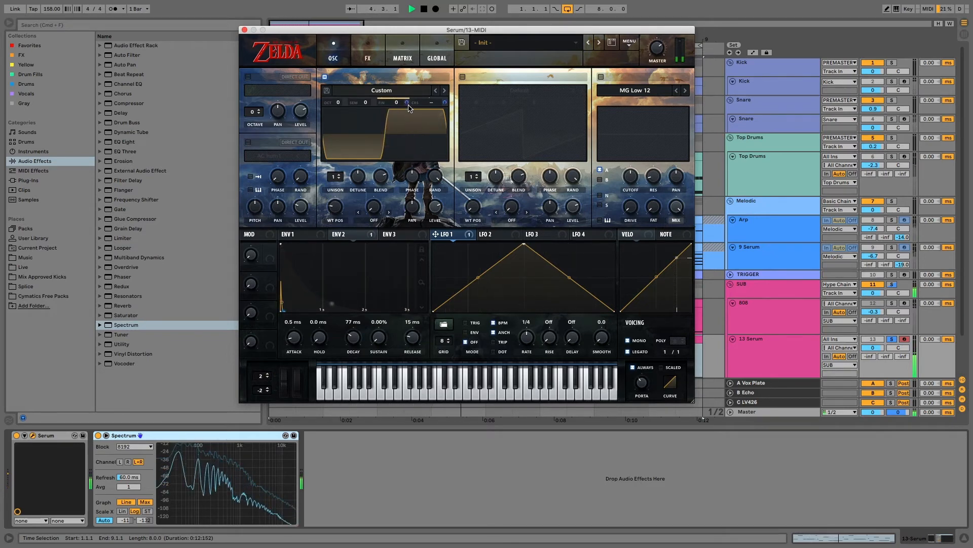
drag(408, 102, 410, 145)
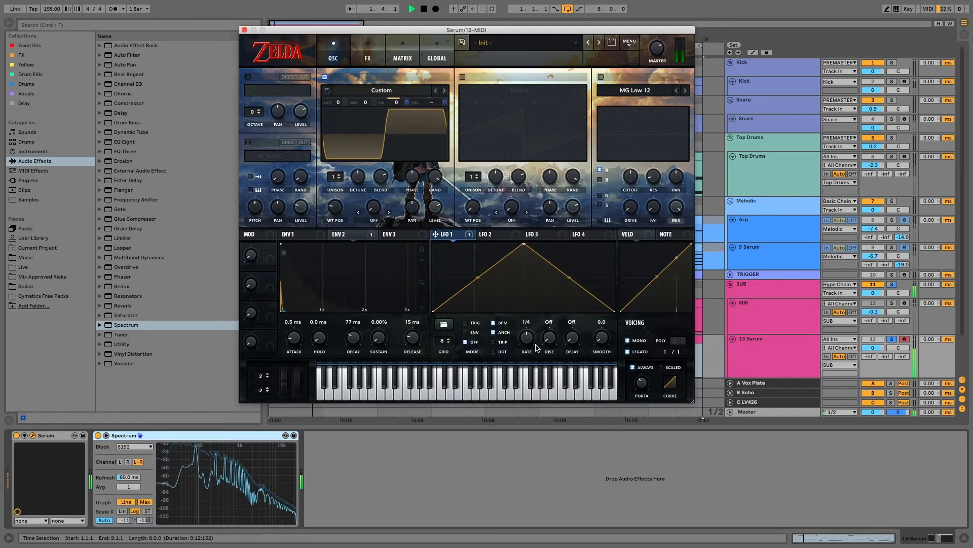
drag(528, 339, 527, 363)
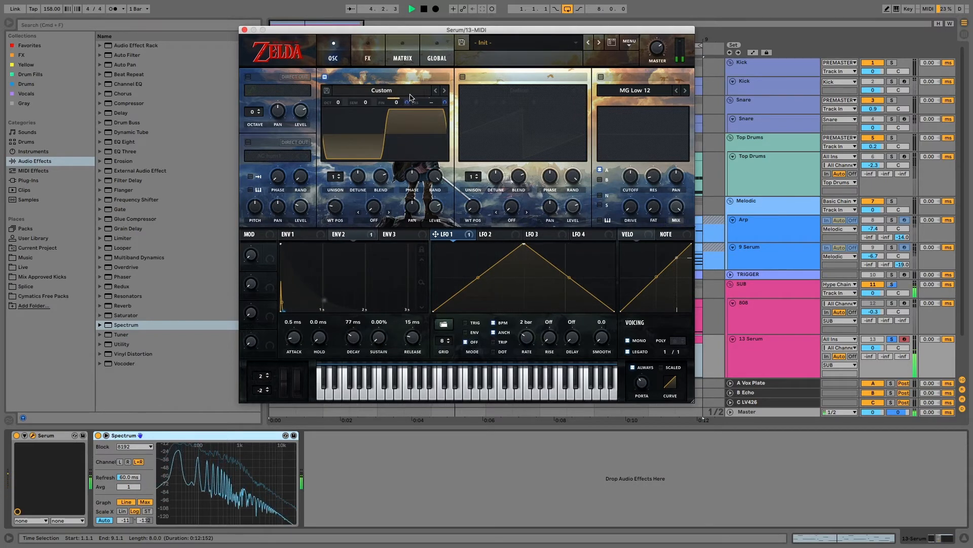
mouse_move(408, 103)
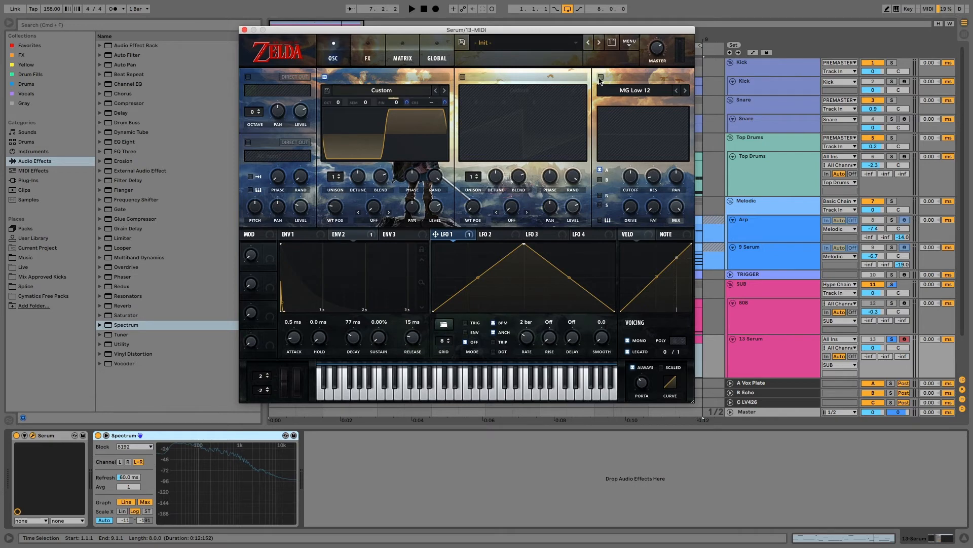
Enable Serum's MG Low 12 filter and raise its drive to 28% while the bass plays
click(601, 77)
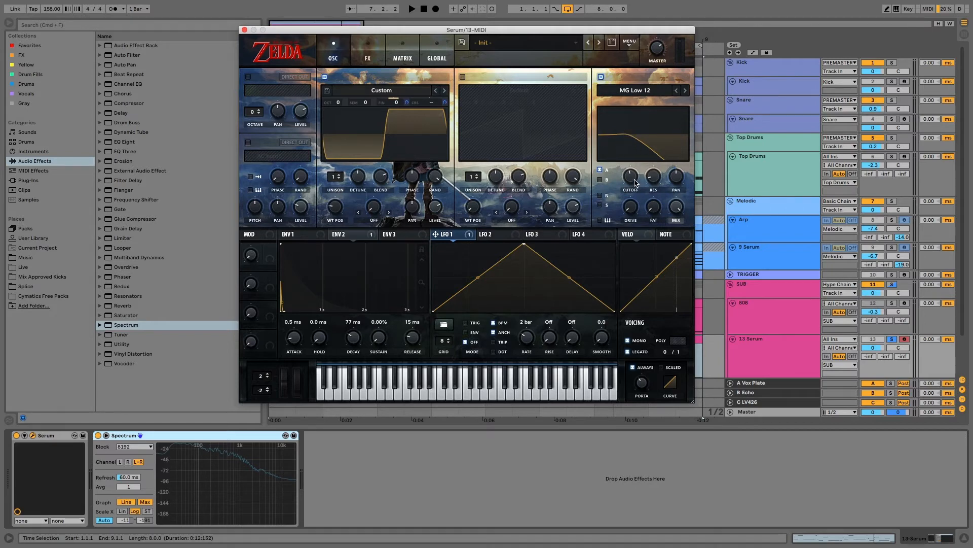
key(space)
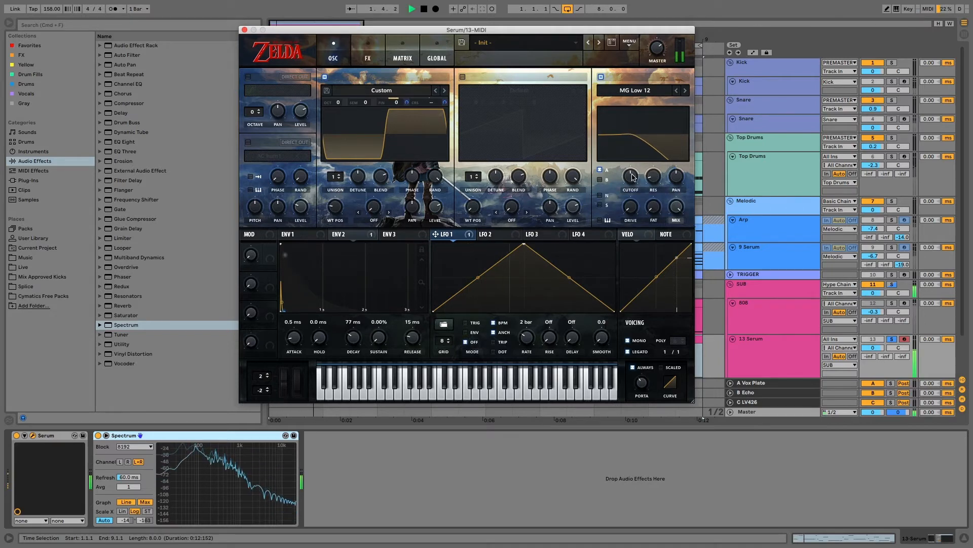
drag(632, 207, 632, 181)
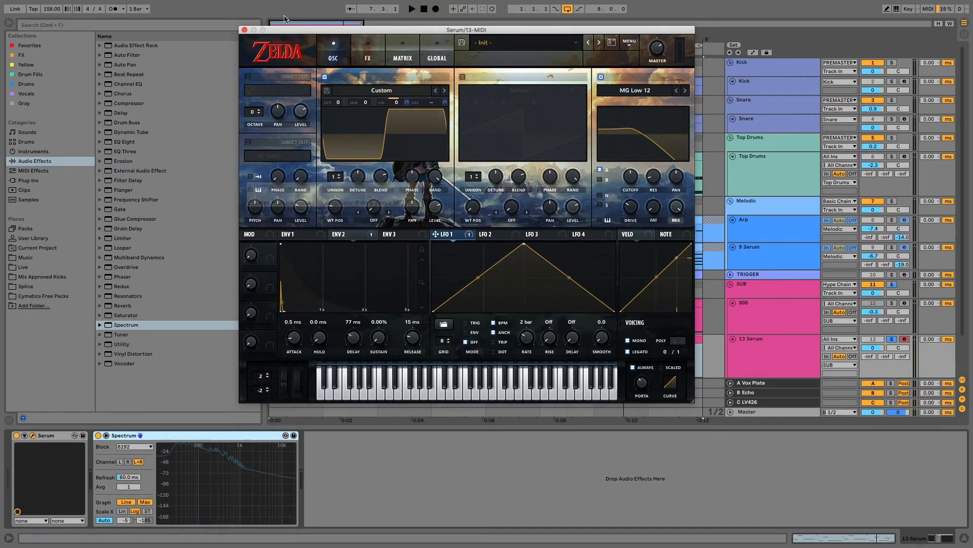
Insert EQ Eight between Serum and Spectrum and set band 2 to 100 Hz
drag(301, 30, 560, 116)
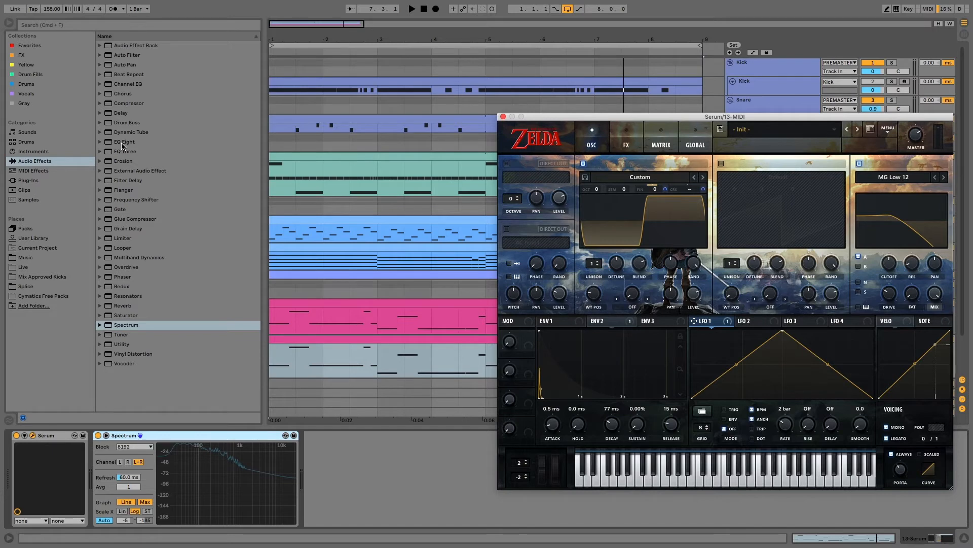
drag(122, 147, 123, 452)
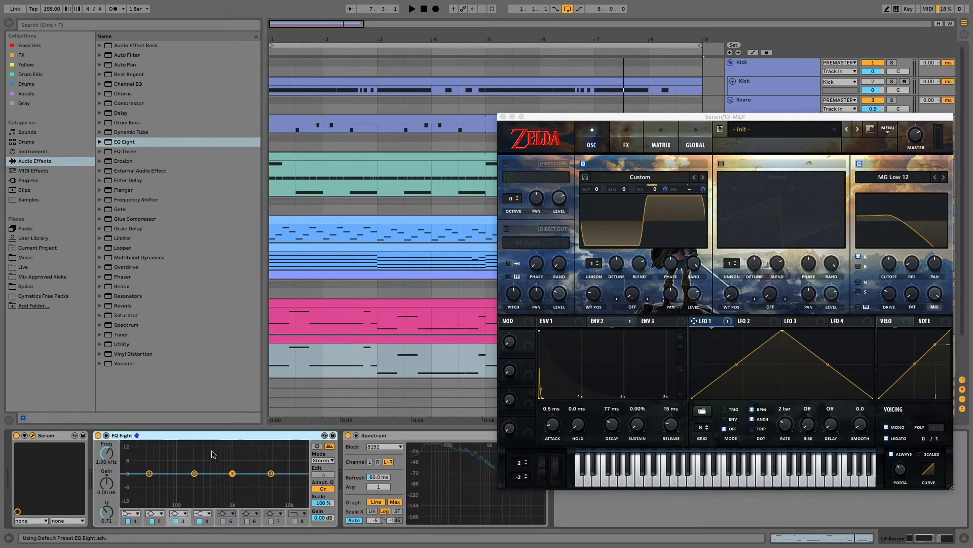
click(195, 473)
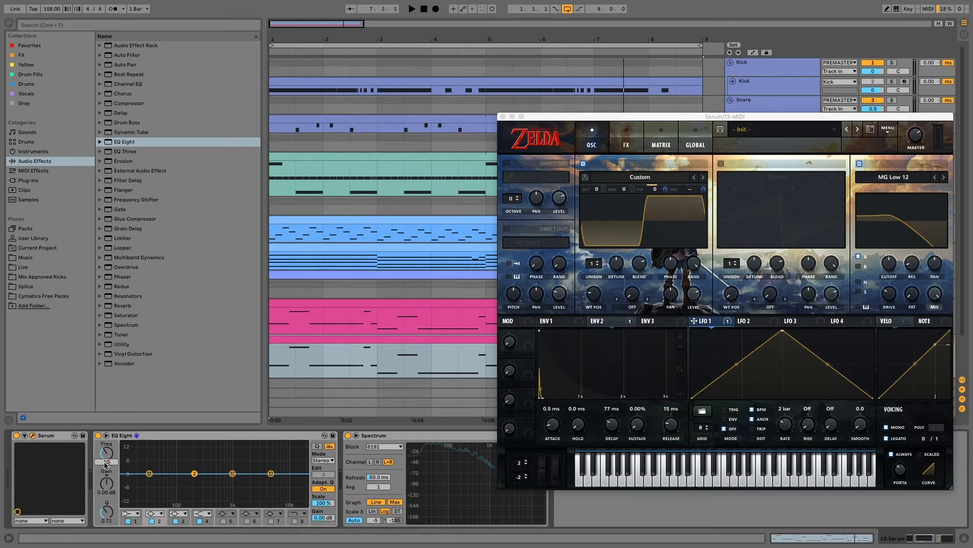
key(Return)
Cut band 2 by -11.2 dB with a Q of 2.20, auditioning the notch during playback
drag(107, 483, 106, 499)
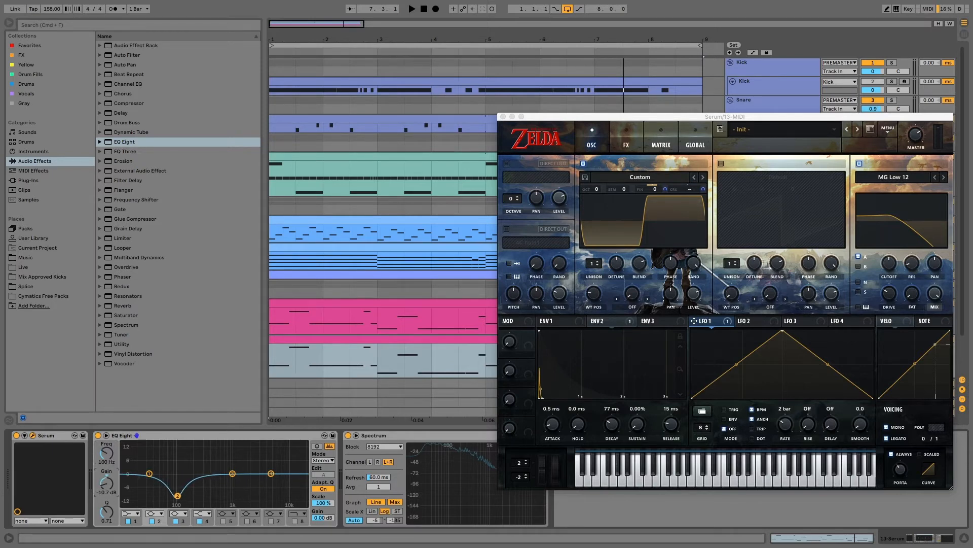
click(107, 520)
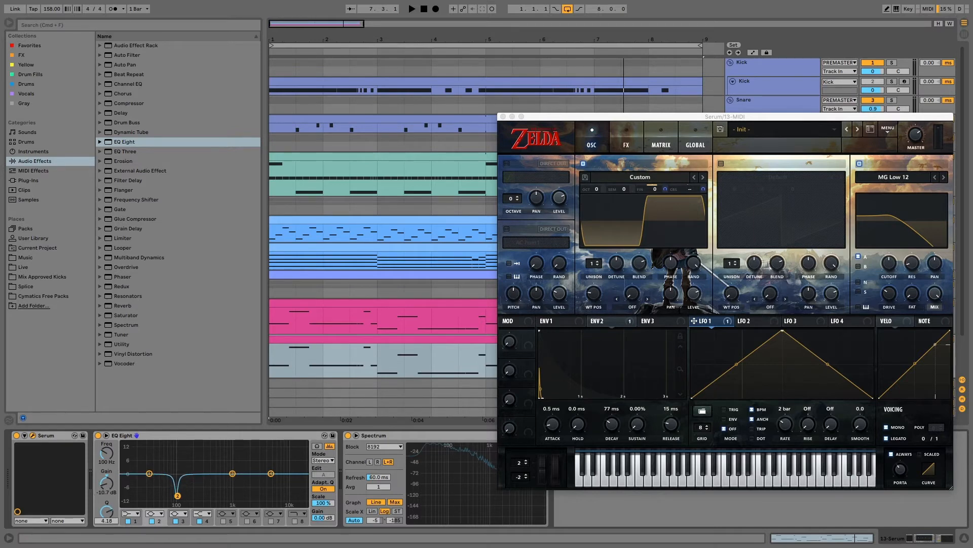
key(space)
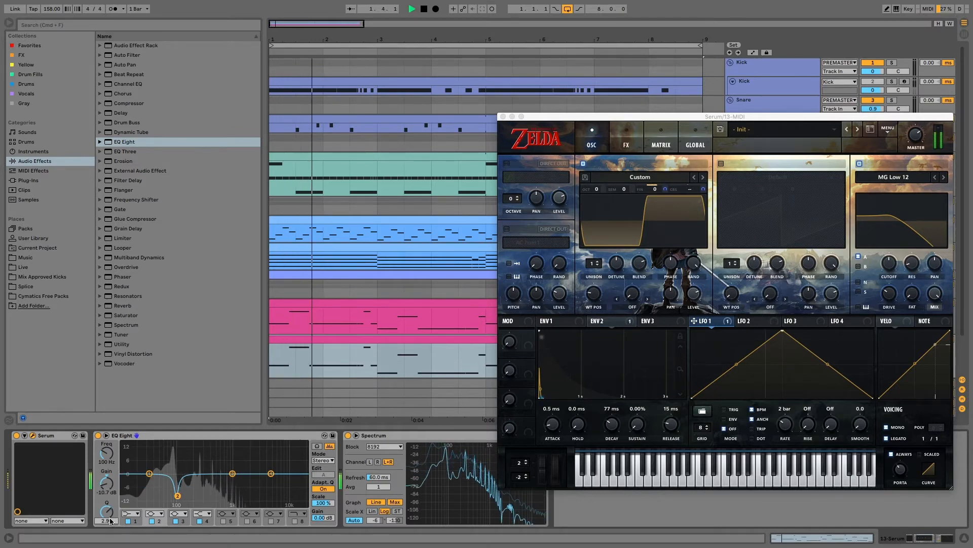
drag(110, 520, 110, 522)
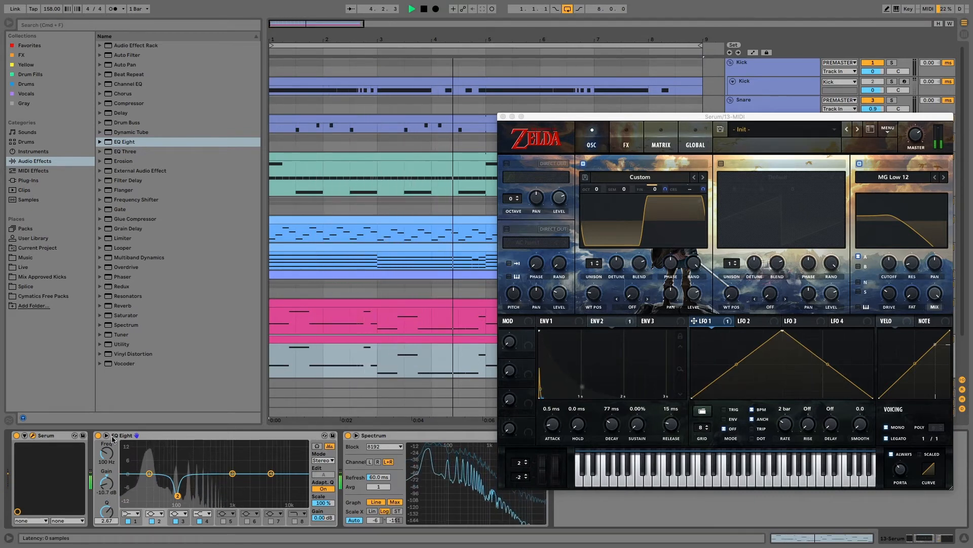
drag(107, 482, 107, 485)
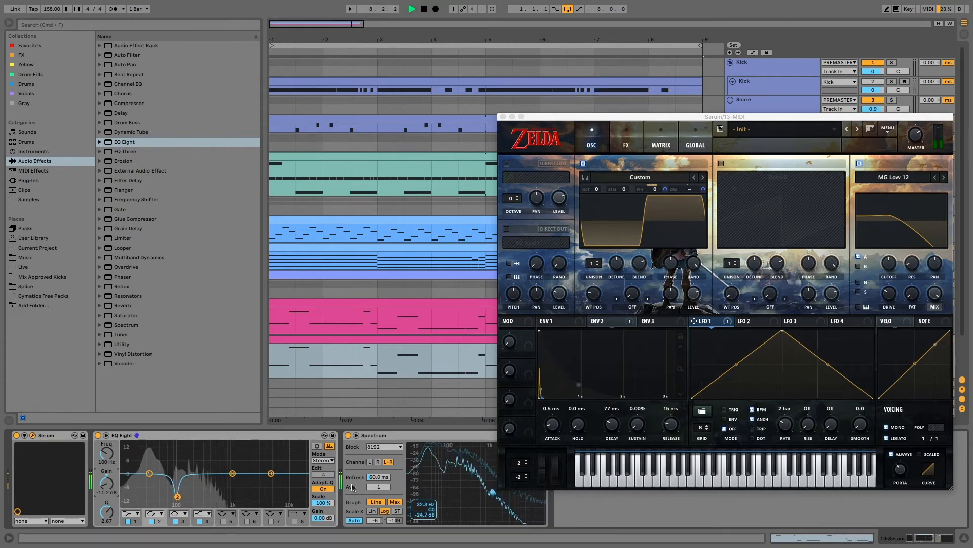
drag(112, 515, 113, 518)
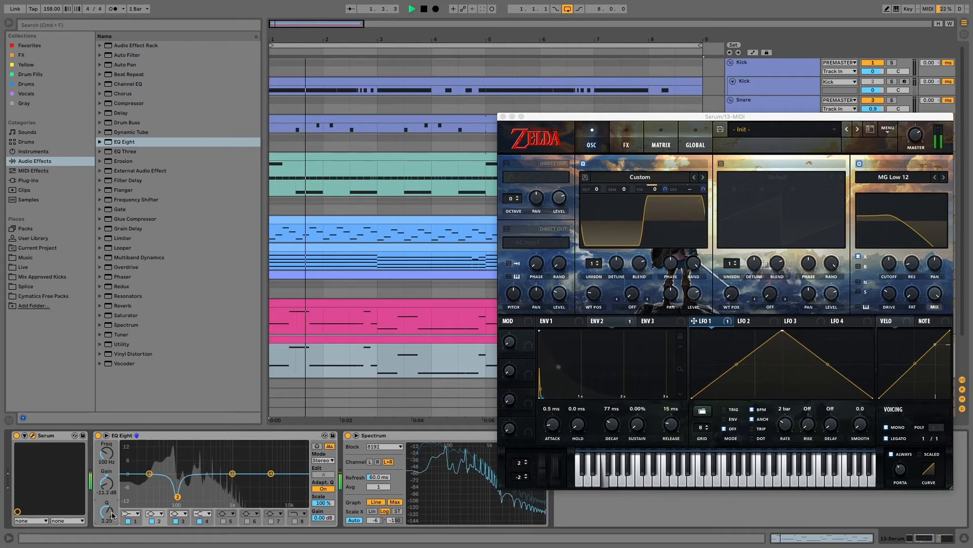
key(space)
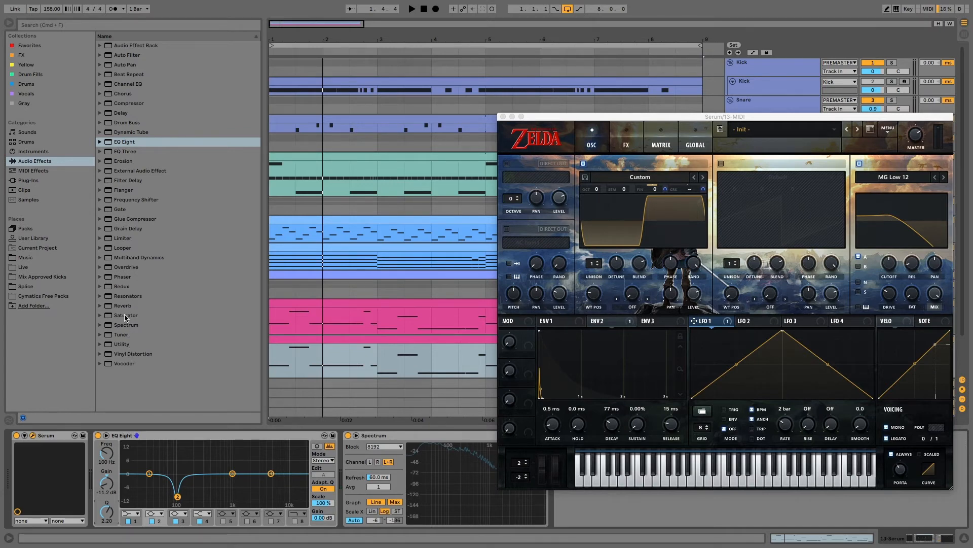
Drop a Saturator into the 808 chain ahead of EQ Eight and audition the result
drag(125, 318, 108, 454)
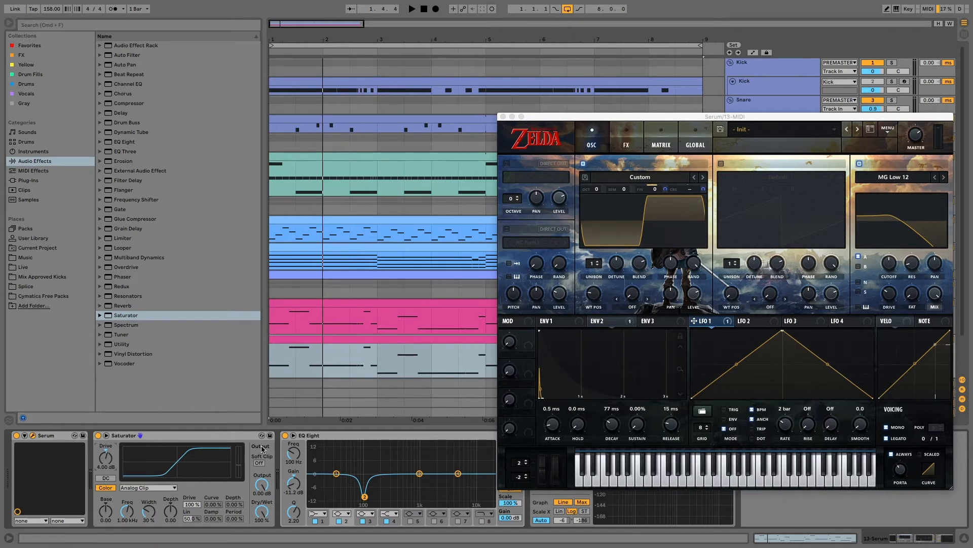
key(space)
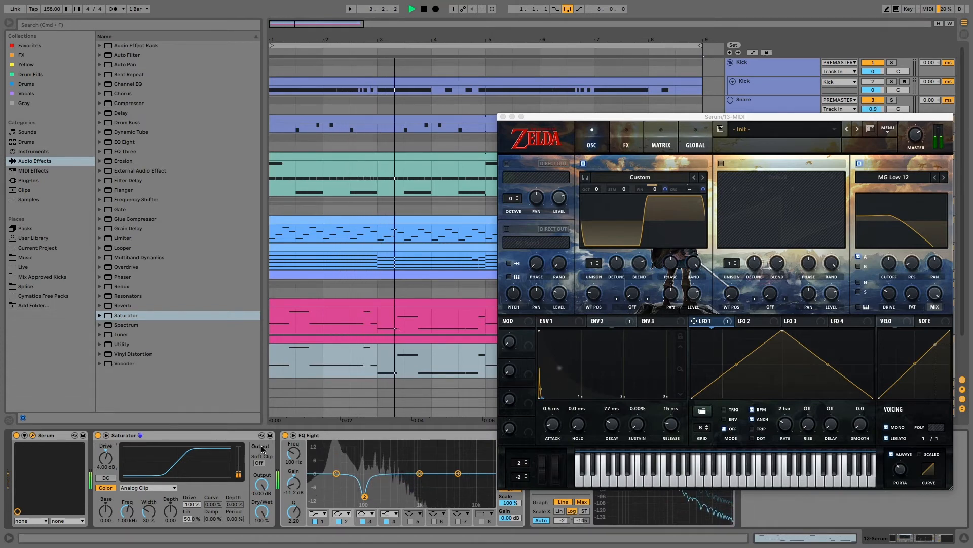
key(space)
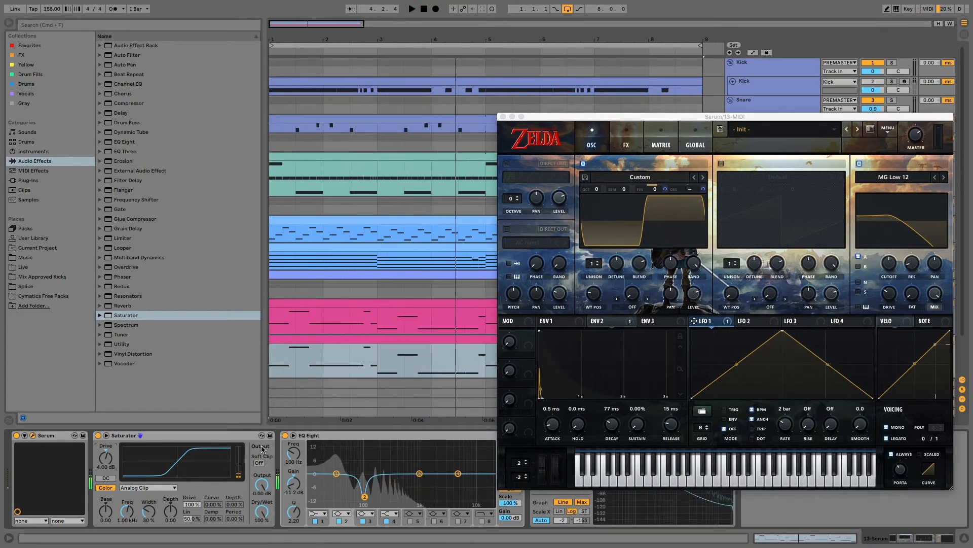
drag(550, 116, 318, 82)
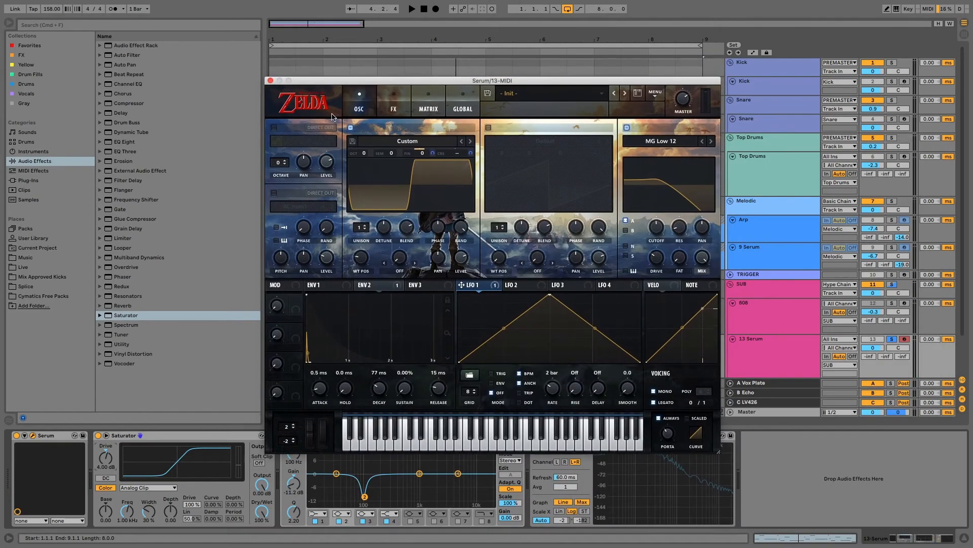
Unsolo and audition the 13 Serum track, then solo it again so the bass plays alone
click(891, 339)
key(space)
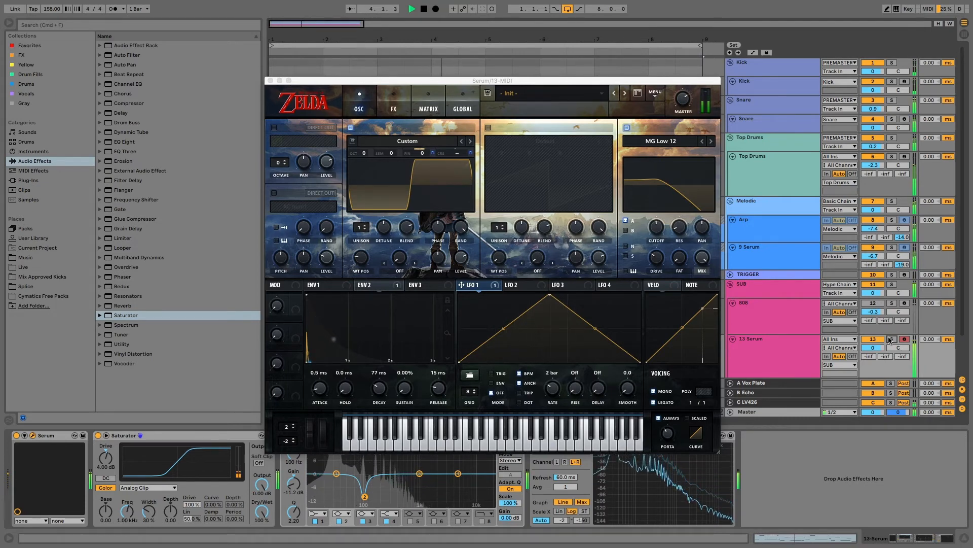
key(space)
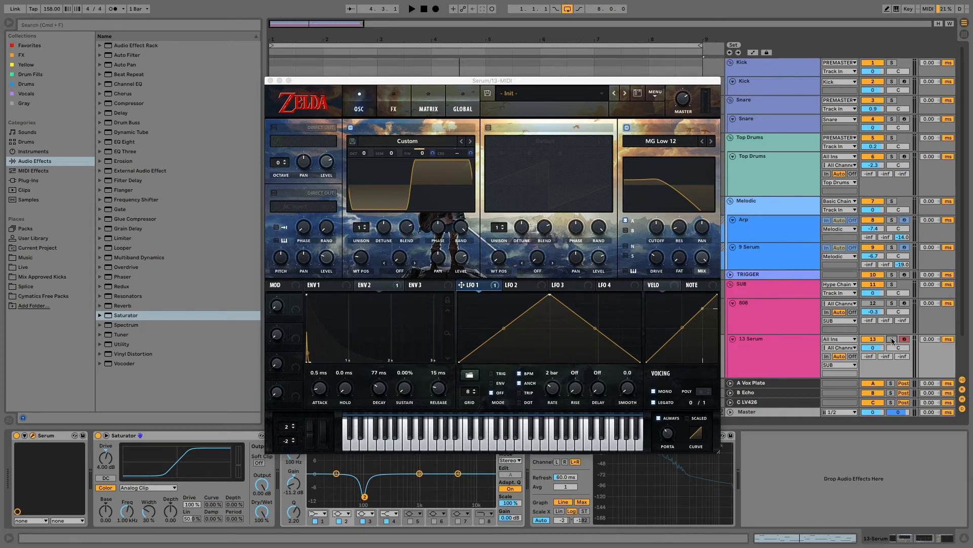
click(892, 339)
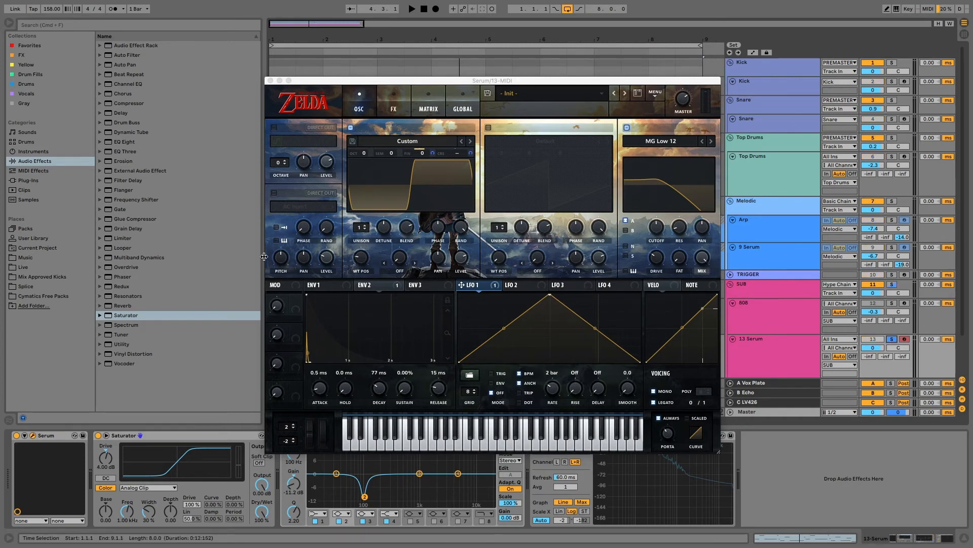
Turn on Serum's noise oscillator and load the Analog BrightWhite sample
click(275, 194)
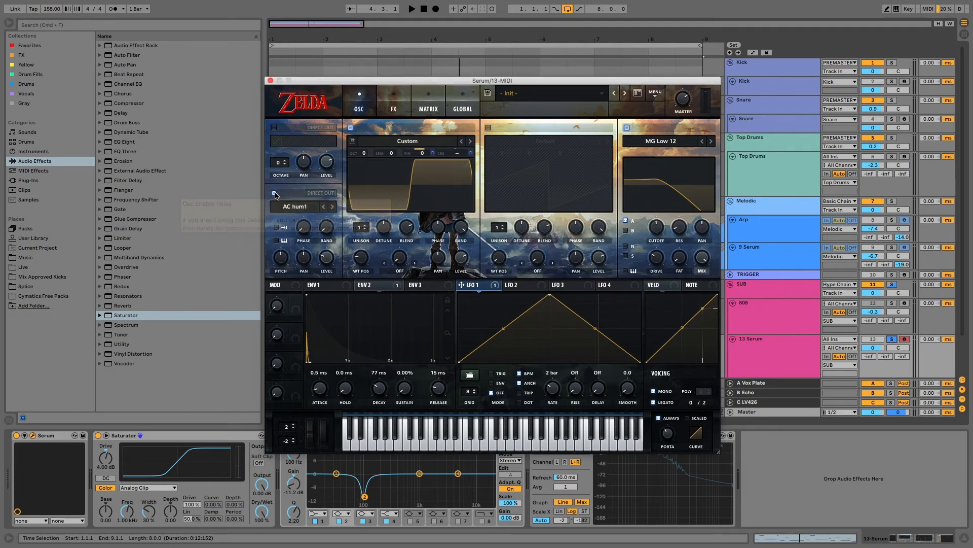
click(297, 209)
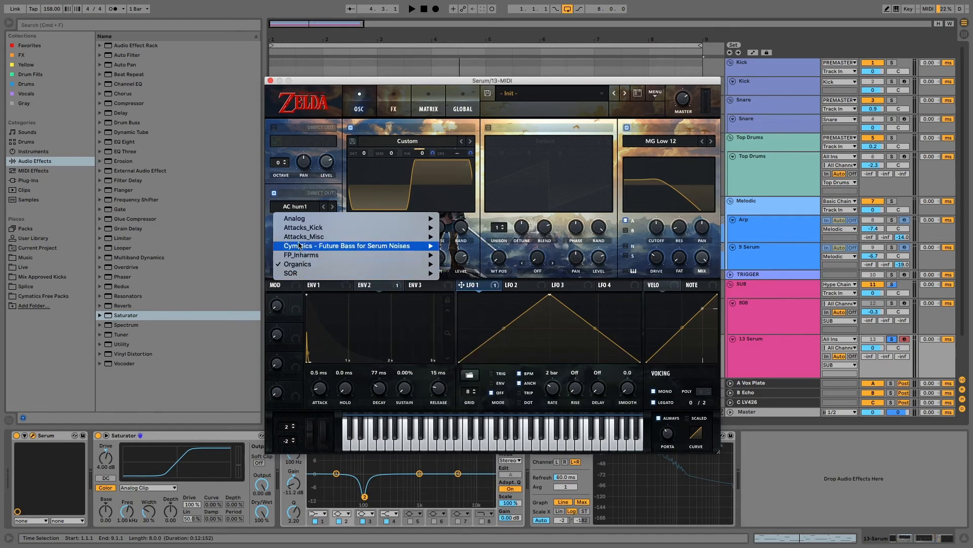
mouse_move(298, 219)
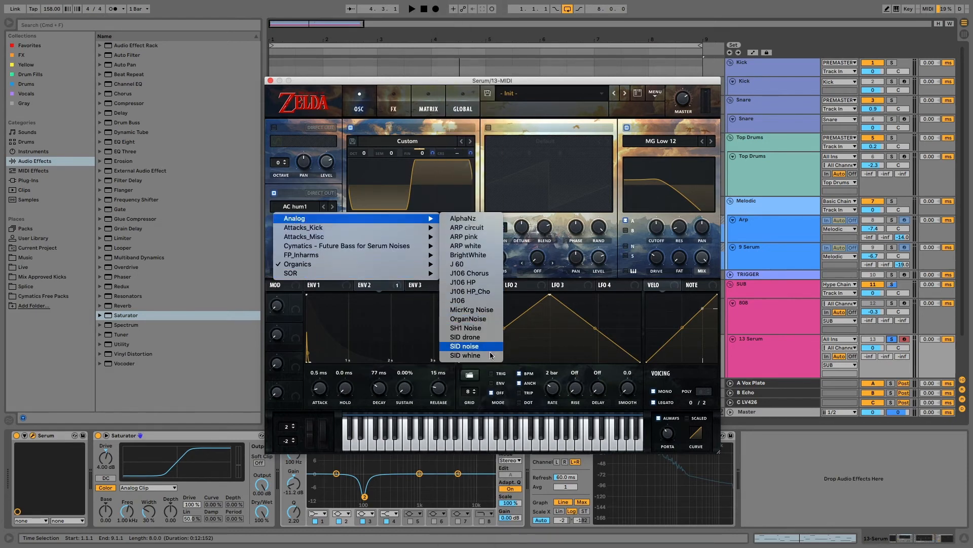
click(471, 255)
Set noise level to 14% and pitch to 43%, unsolo, then leave the noise off
drag(327, 261, 326, 274)
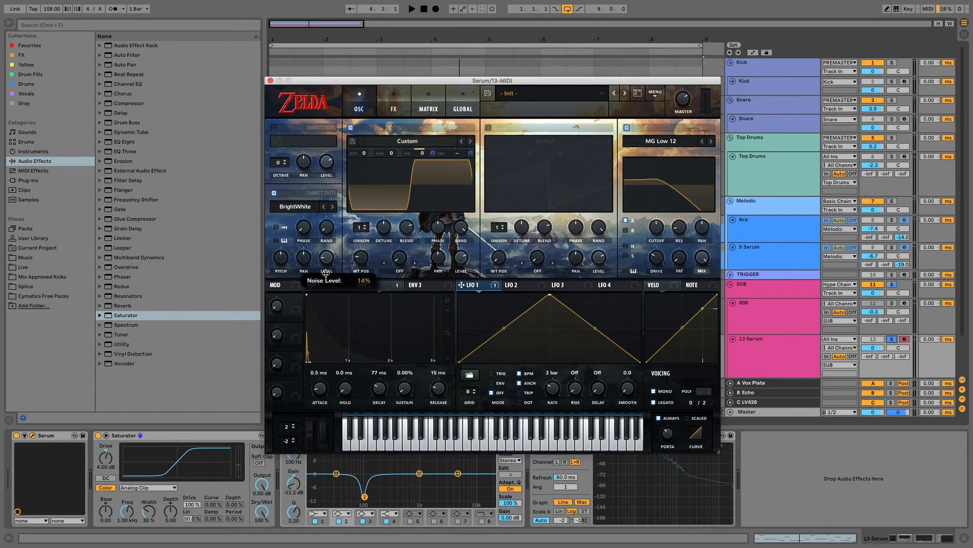
key(space)
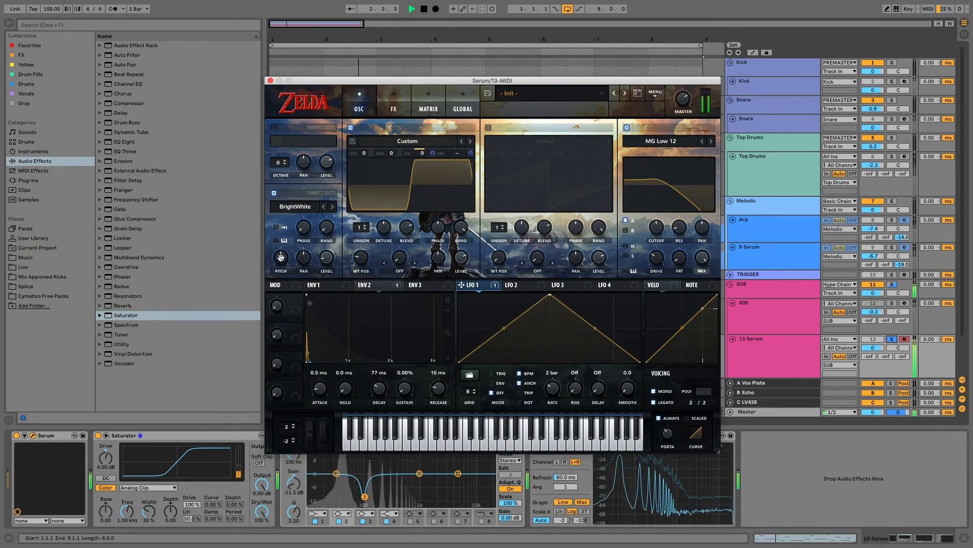
drag(281, 259, 280, 266)
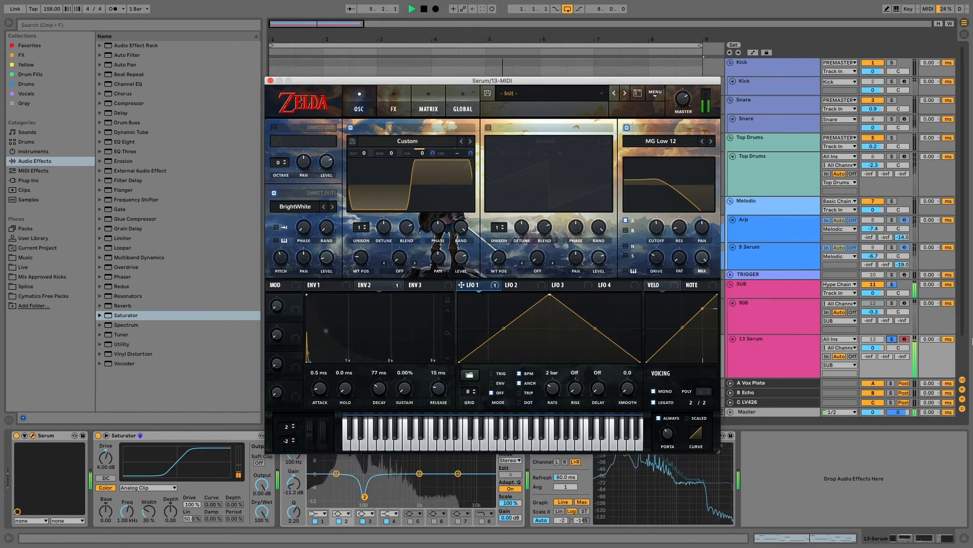
click(891, 339)
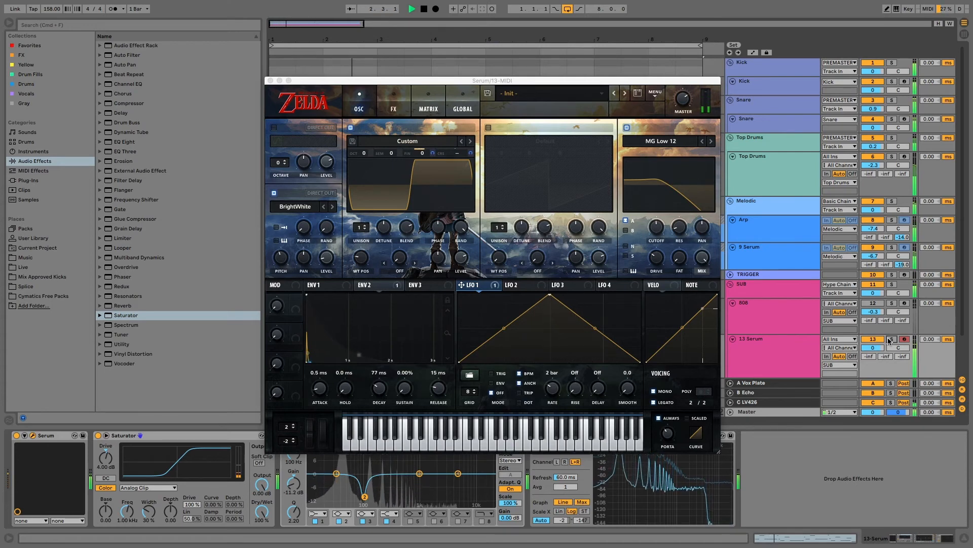
key(space)
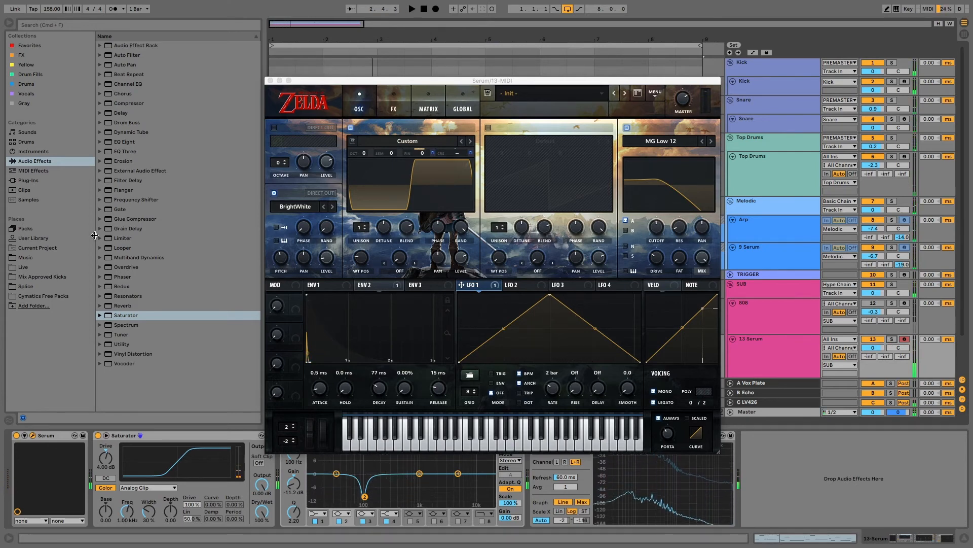
click(274, 194)
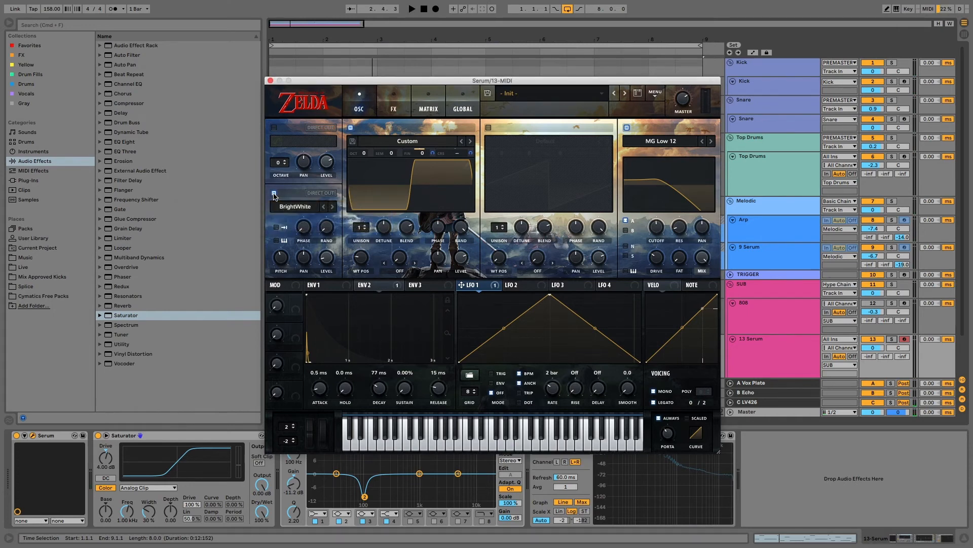
click(274, 194)
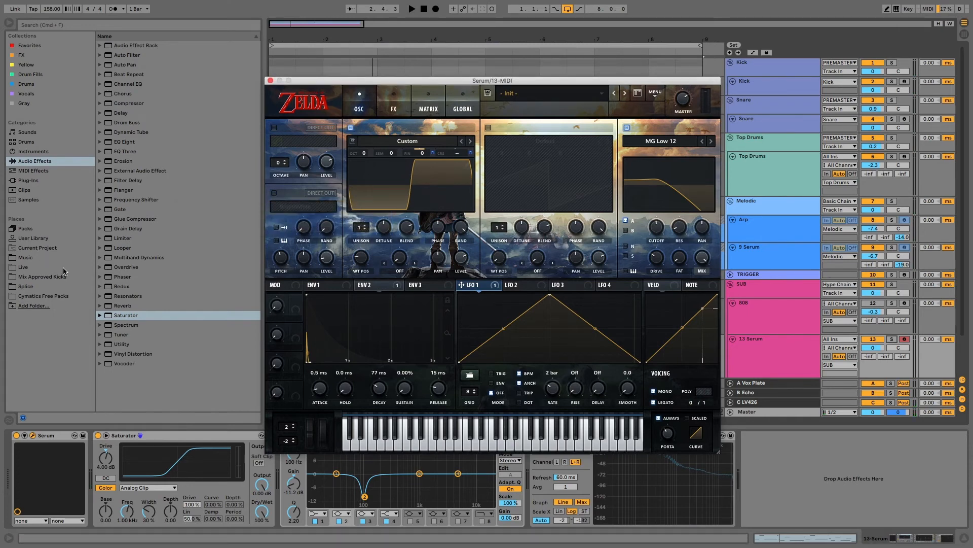
Add the Devious Machines Texture plug-in to the 808's device chain
click(29, 181)
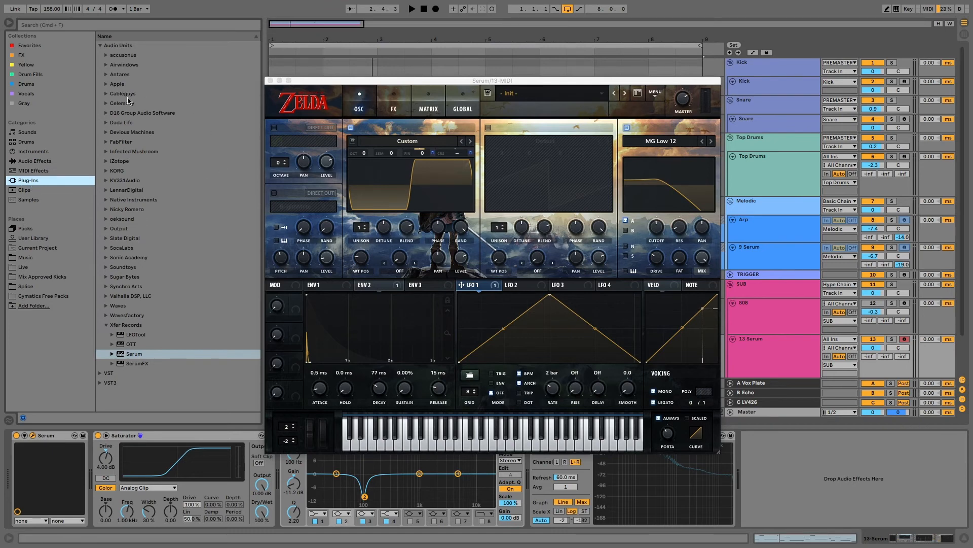
click(106, 133)
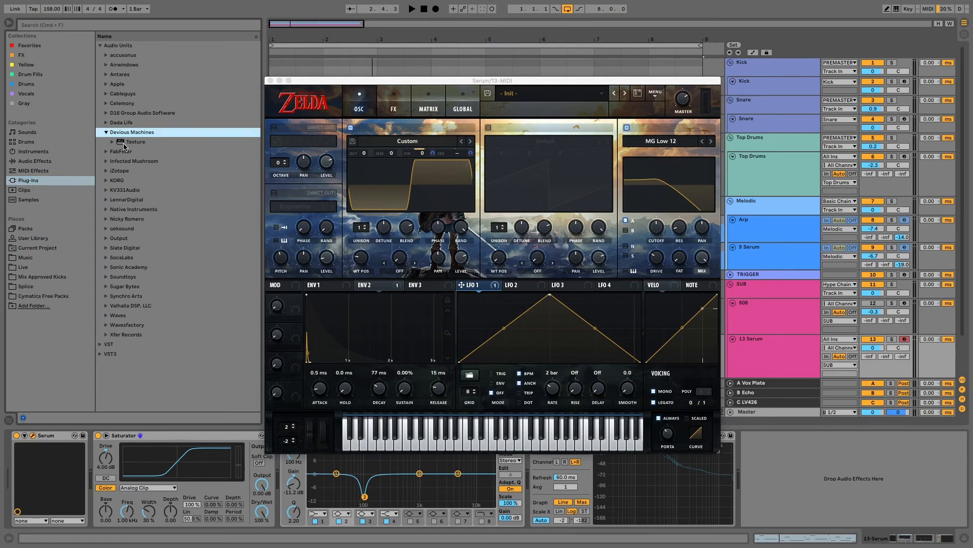
drag(122, 144, 94, 462)
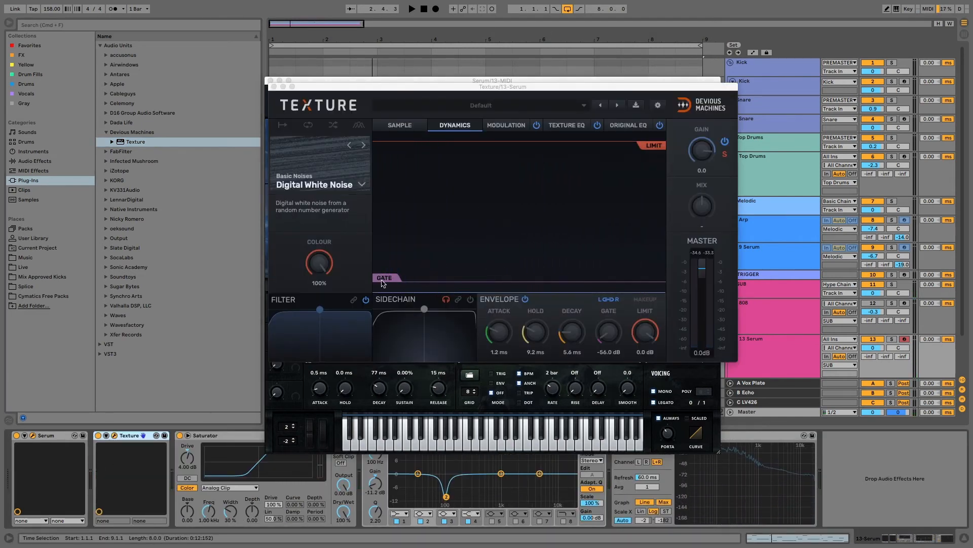
Set Texture's gate near -24.8 dB, gain to -22.3, colour to 80%, and reshape its filter
drag(383, 282, 386, 193)
key(space)
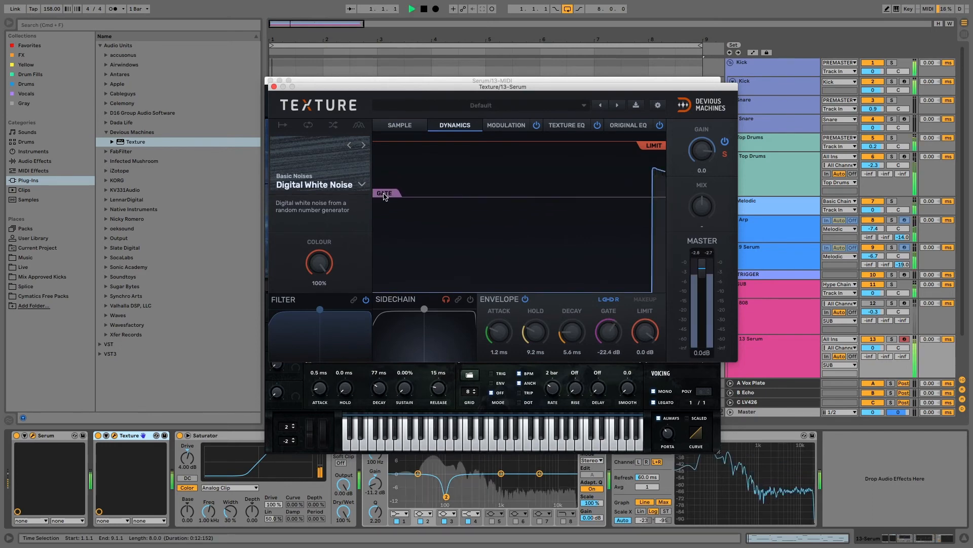
click(891, 339)
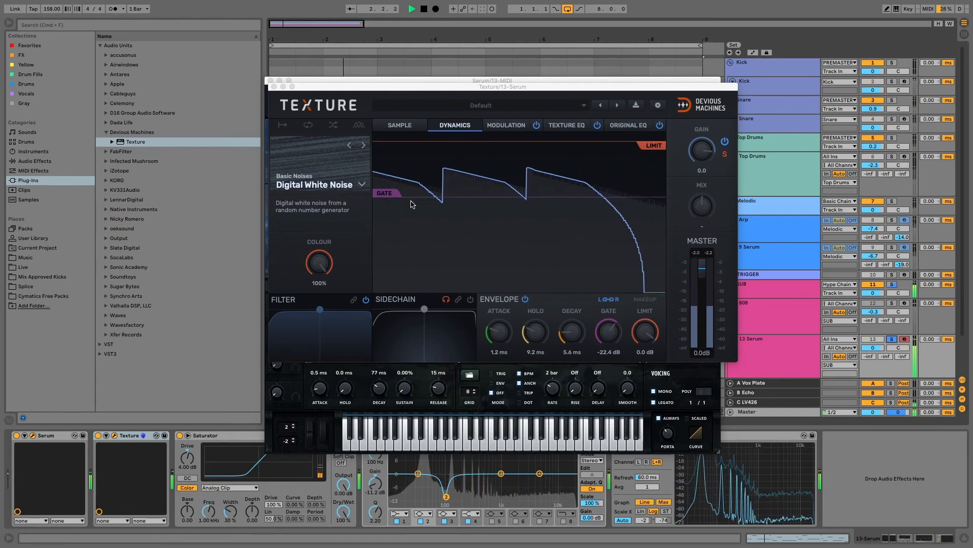
drag(387, 191, 388, 208)
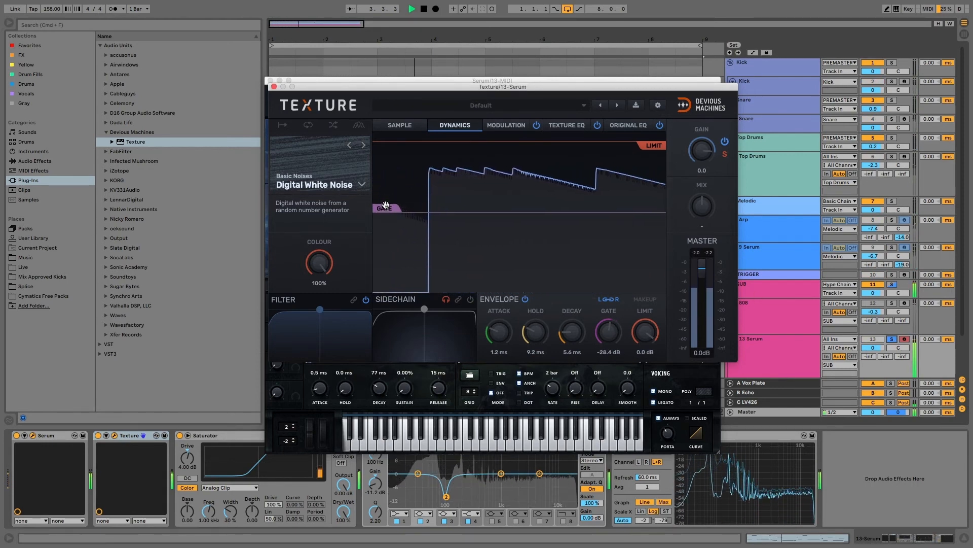
drag(701, 152, 701, 178)
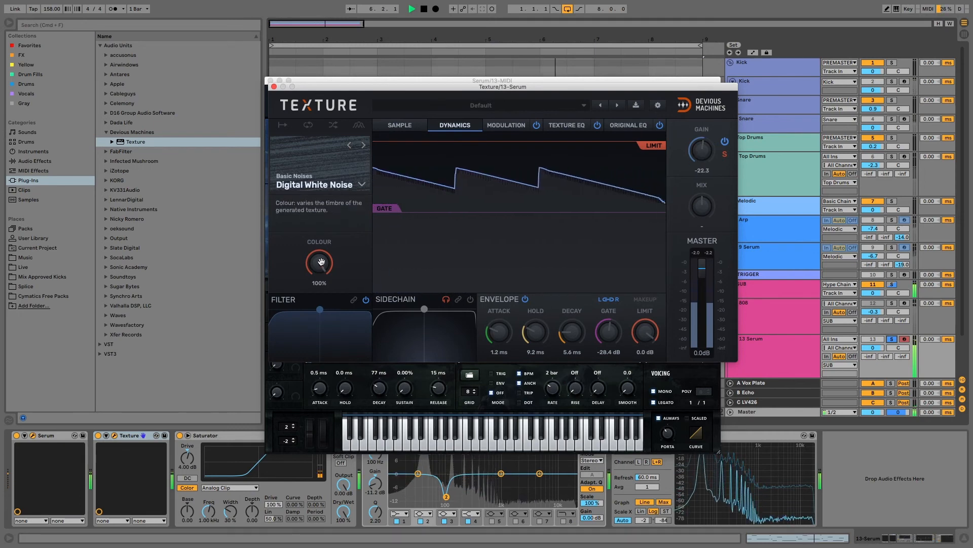
drag(319, 262, 319, 273)
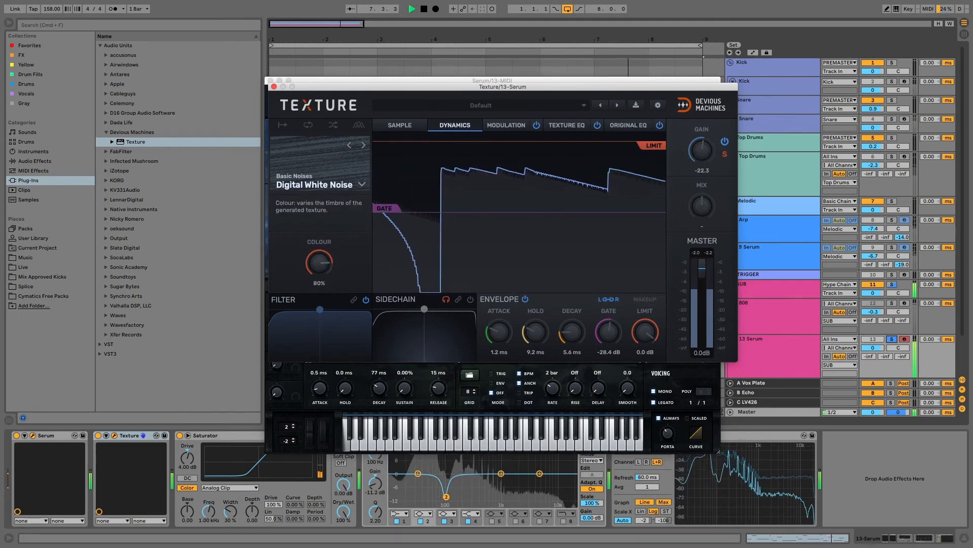
drag(320, 310, 353, 351)
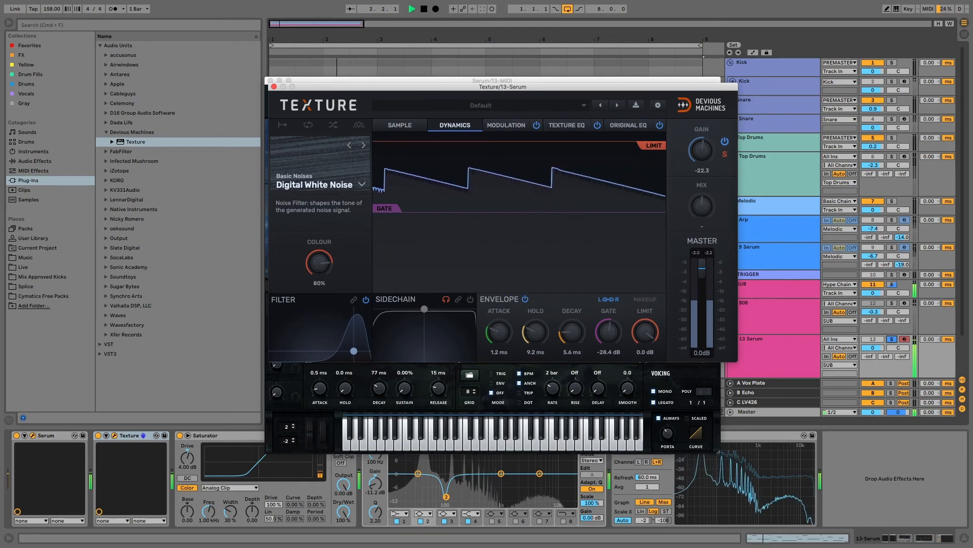
Set Texture's envelope attack to 0.10 ms, decay to 2.2 ms, and gate to -31.0 dB
drag(501, 330, 500, 348)
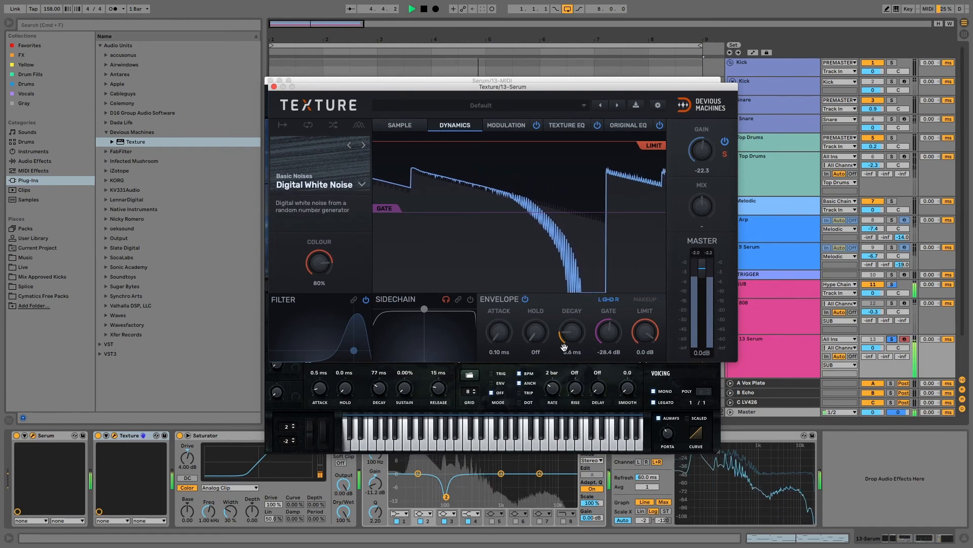
drag(573, 334, 573, 344)
drag(390, 209, 390, 216)
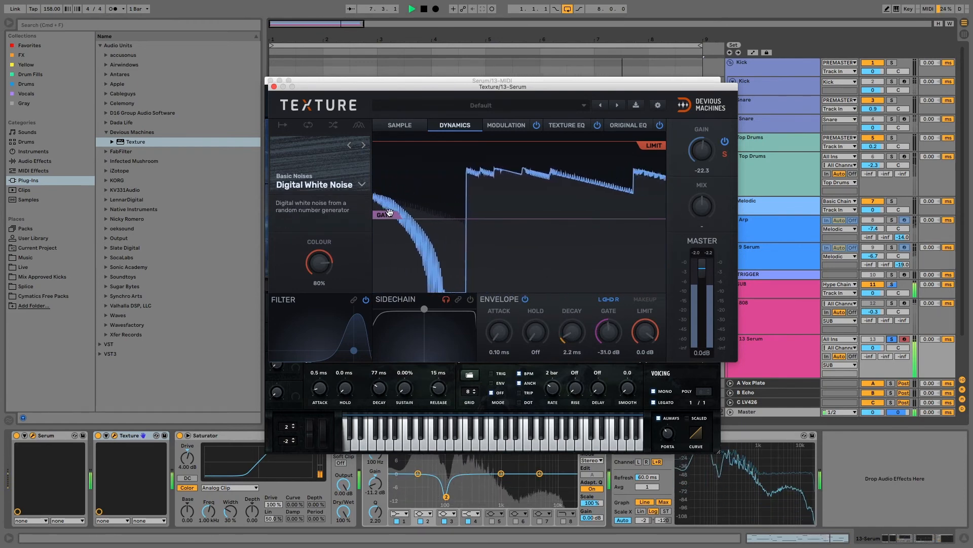
Raise the Saturator drive and lower Texture's noise gain to -29.5 while replaying the bass
drag(187, 458, 187, 453)
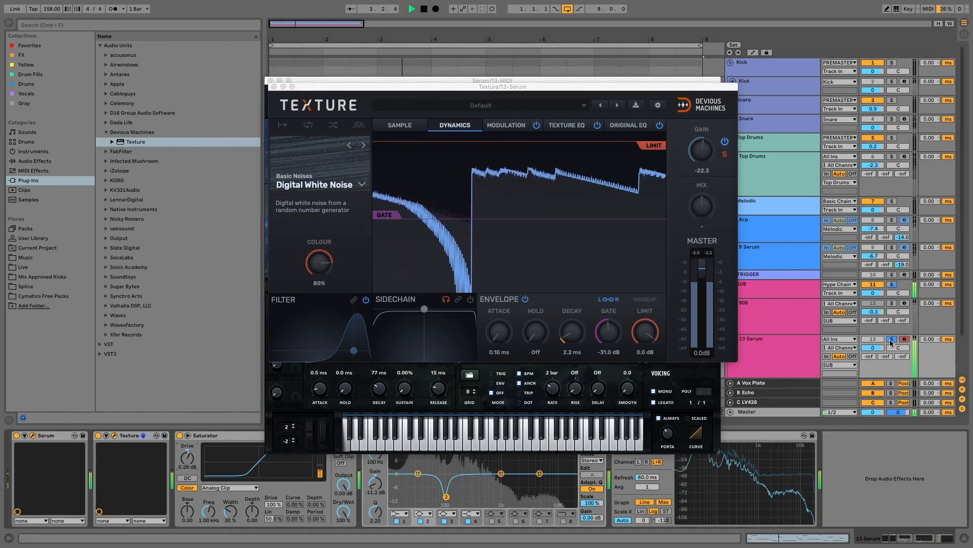
key(space)
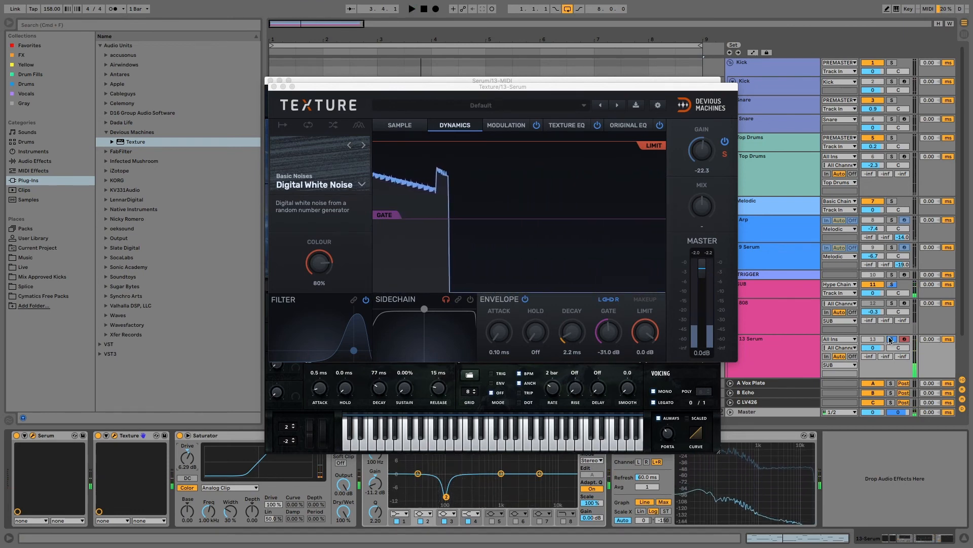
key(space)
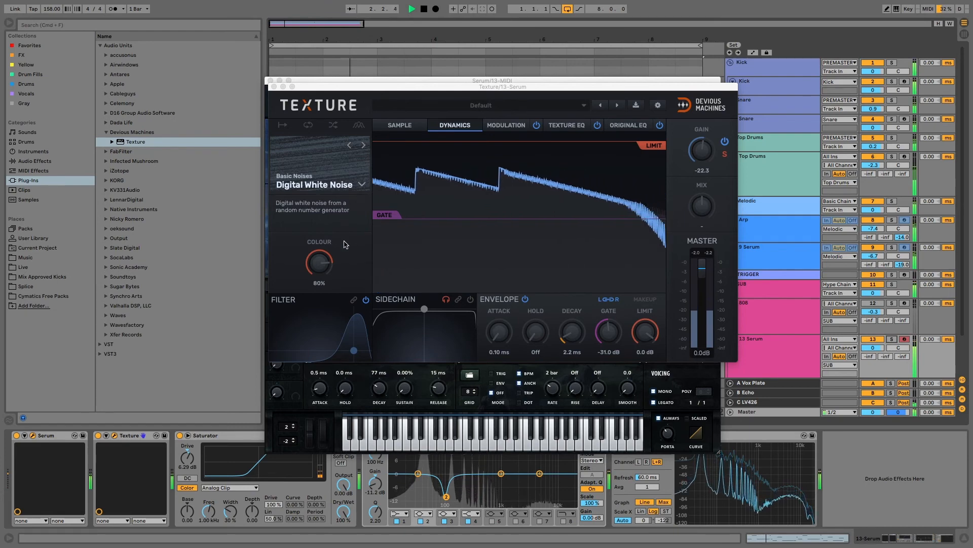
drag(702, 150, 702, 167)
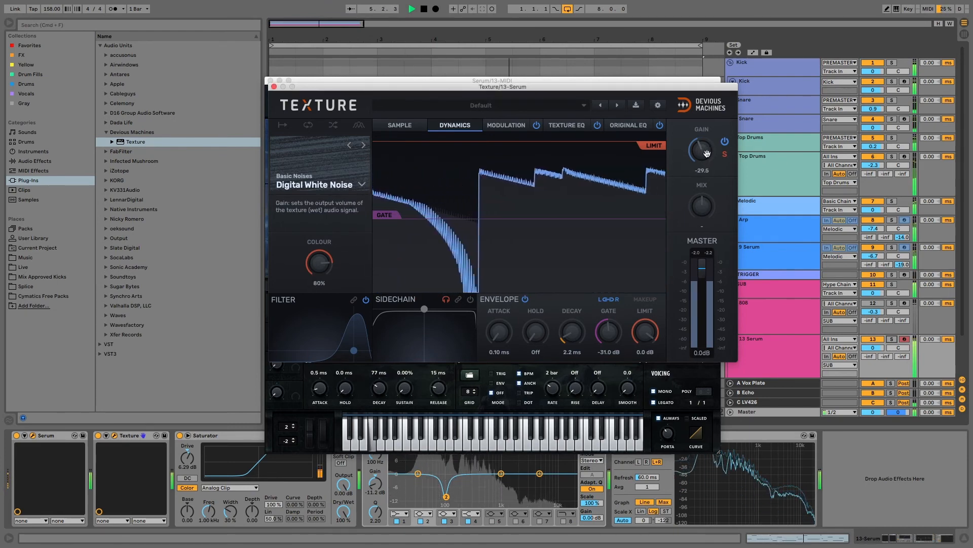
Close the Texture window, compare with the Saturator bypassed, and raise Serum's wavetable position
key(space)
click(273, 89)
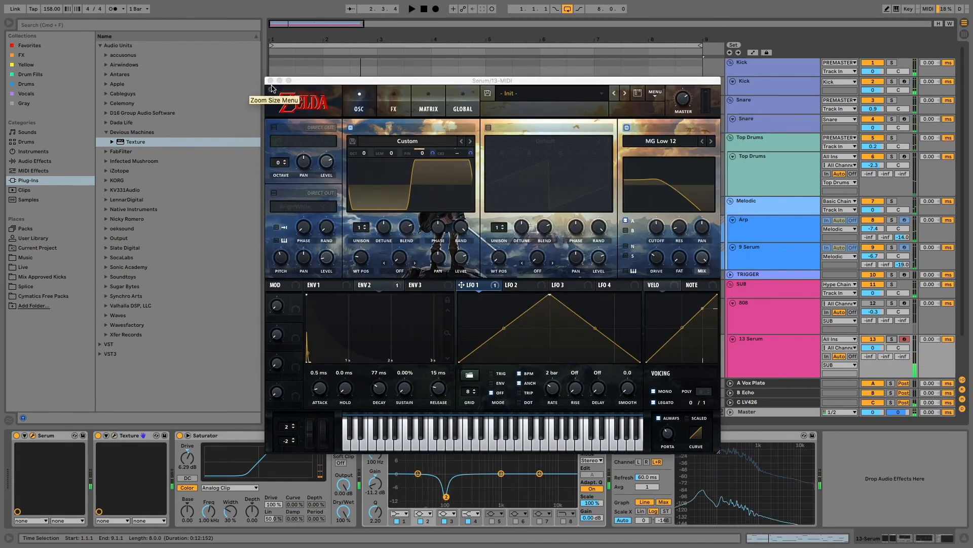
click(358, 270)
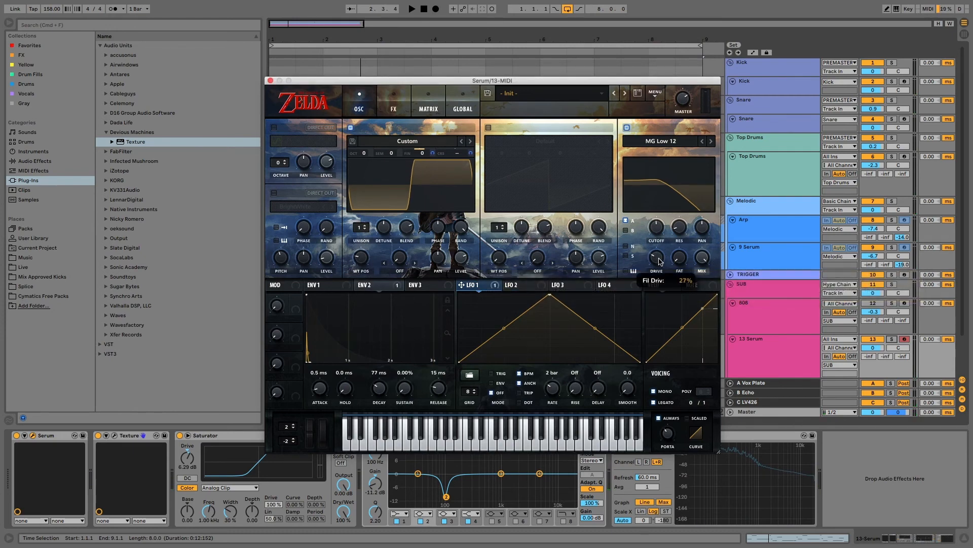
click(179, 435)
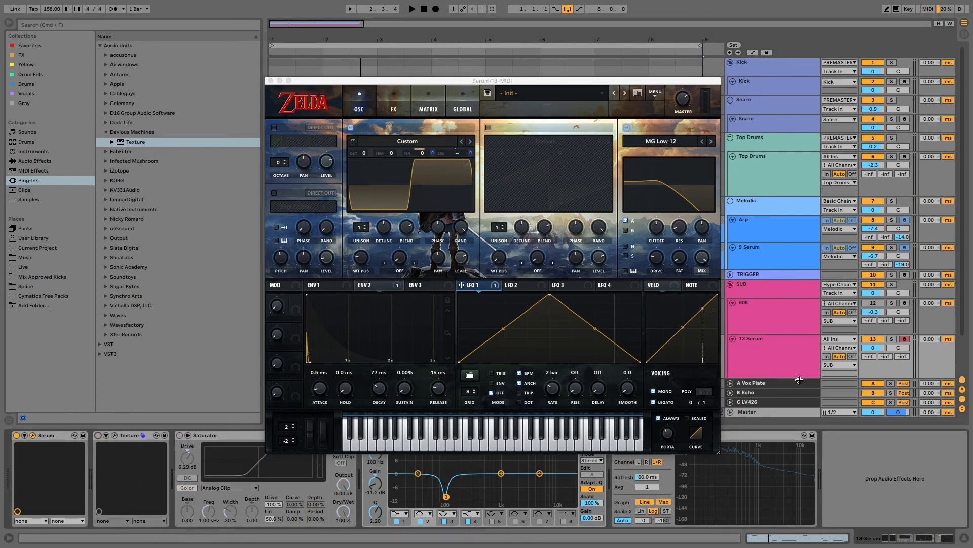
key(space)
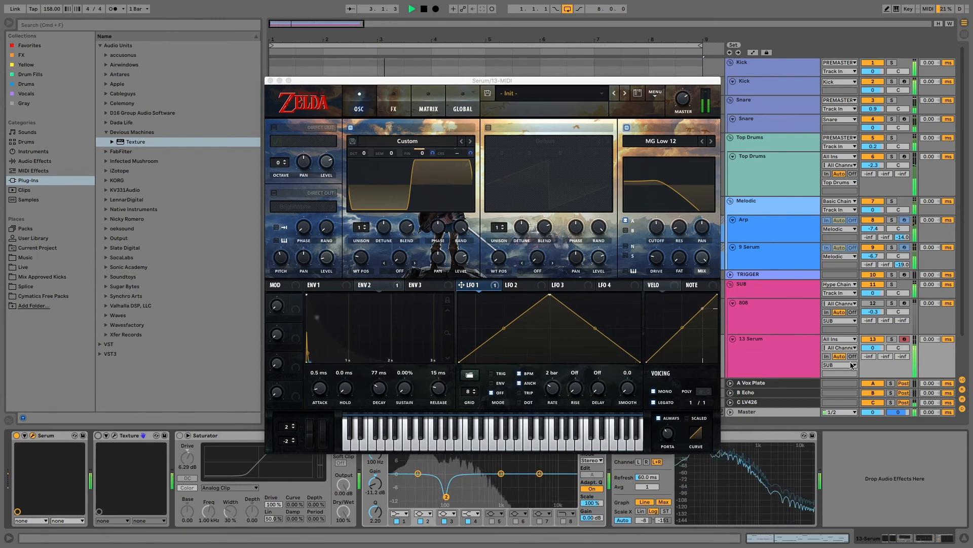
key(space)
drag(361, 257, 361, 247)
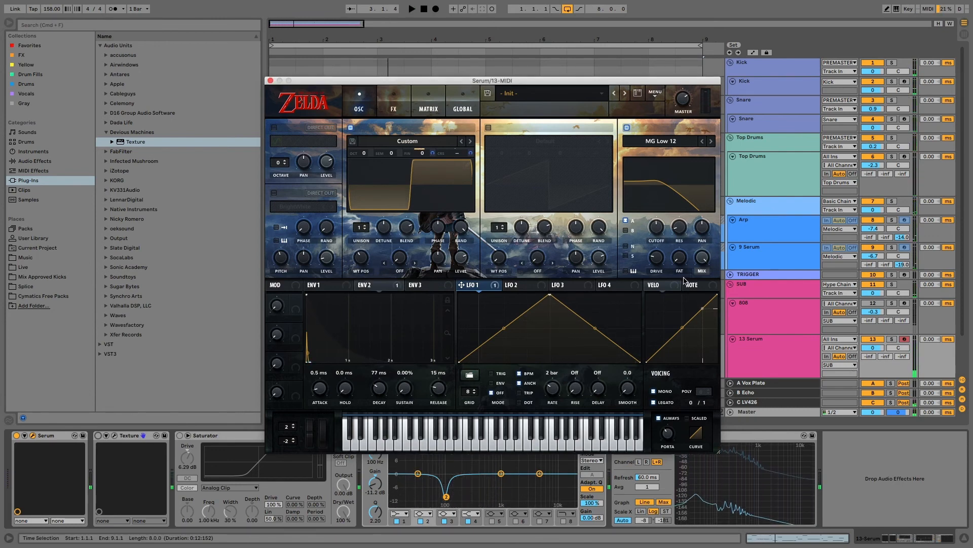
Re-enable Texture and Saturator, then set the Saturator drive to 1.71 dB during playback
mouse_move(661, 257)
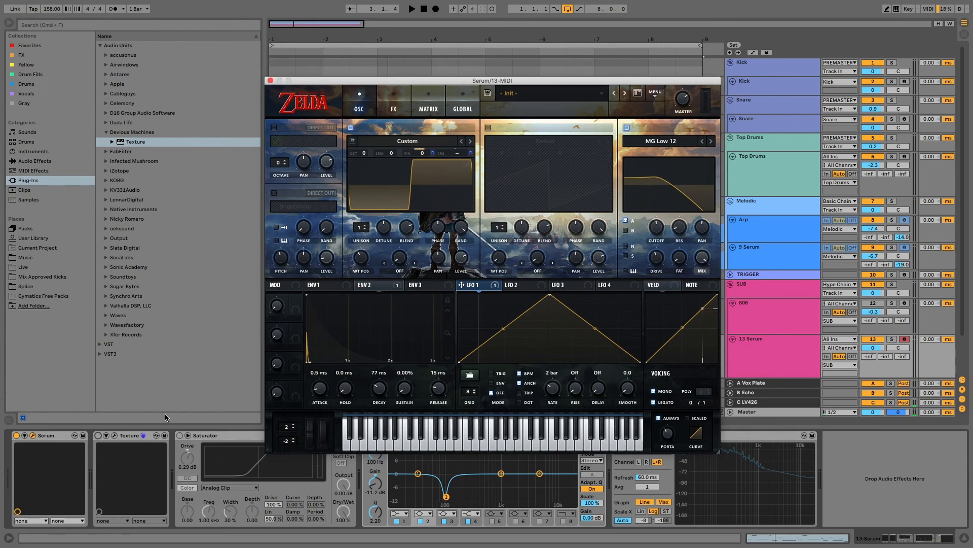
click(98, 435)
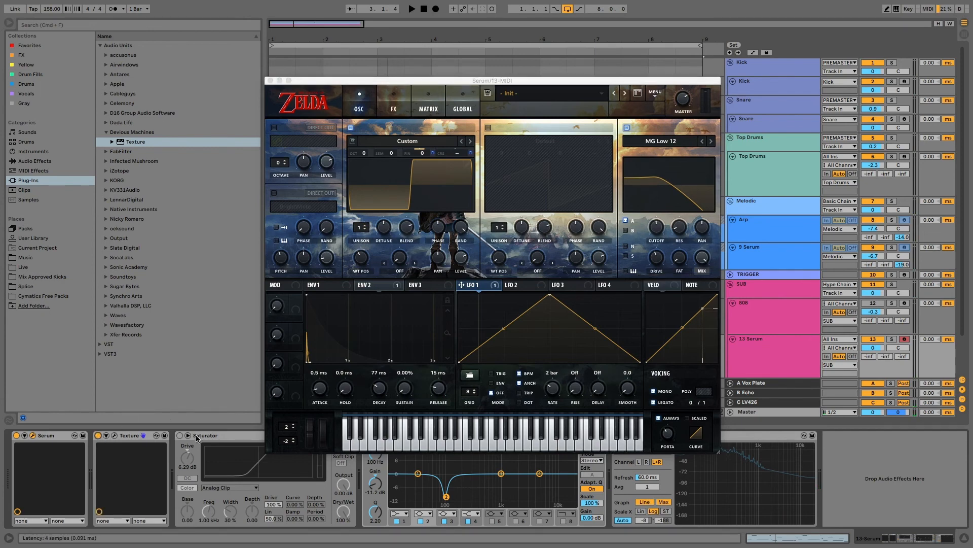
click(180, 435)
key(space)
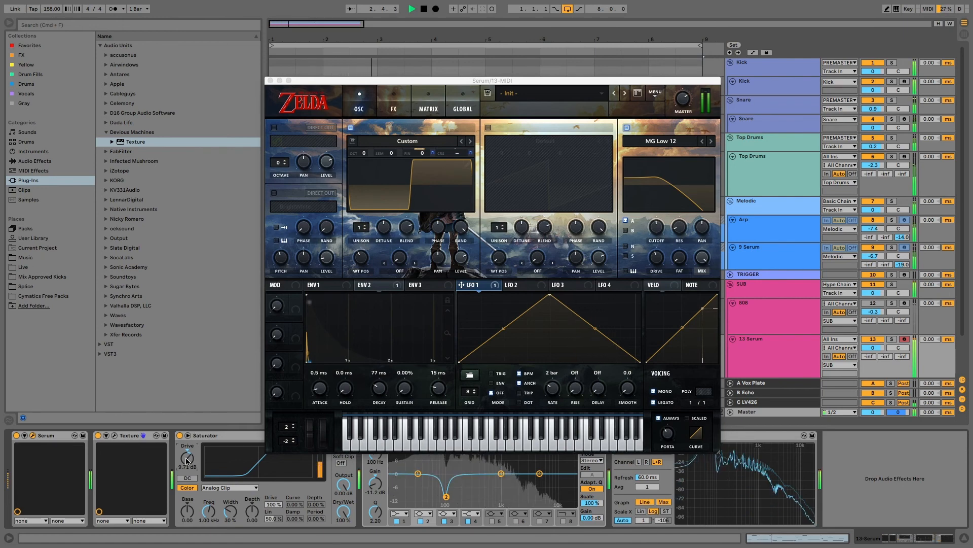
drag(186, 458, 187, 466)
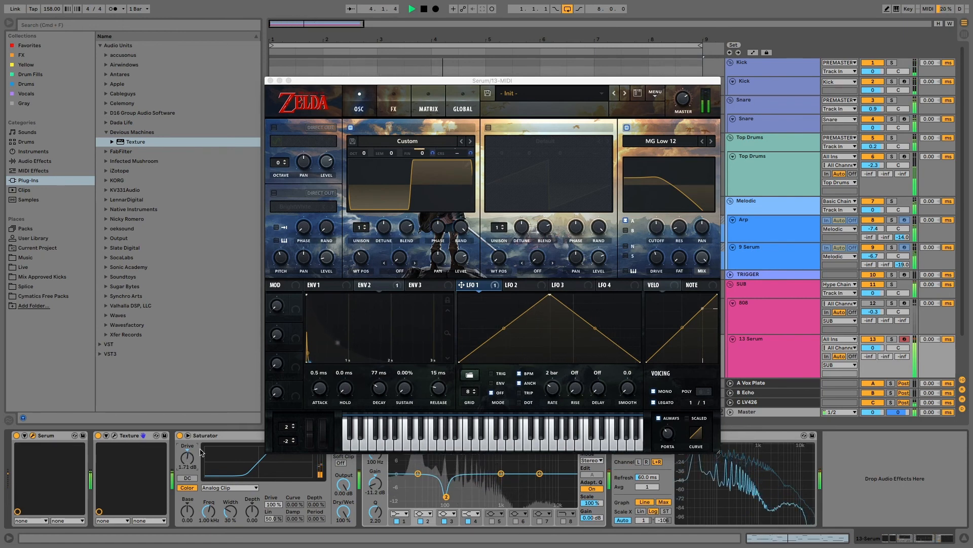
click(658, 263)
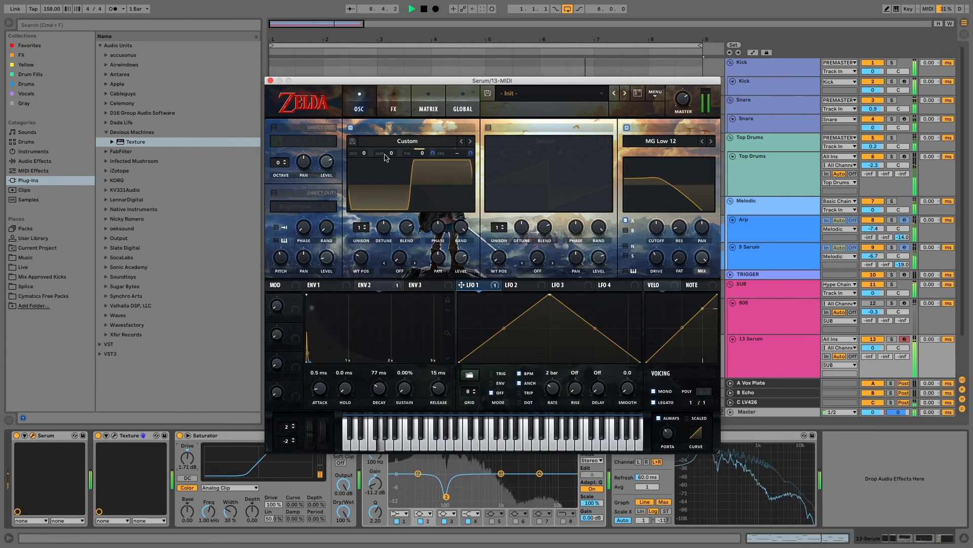
Stop playback, close the Serum window, and play back the SUB track's ShaperBox 2 volume ducking
key(space)
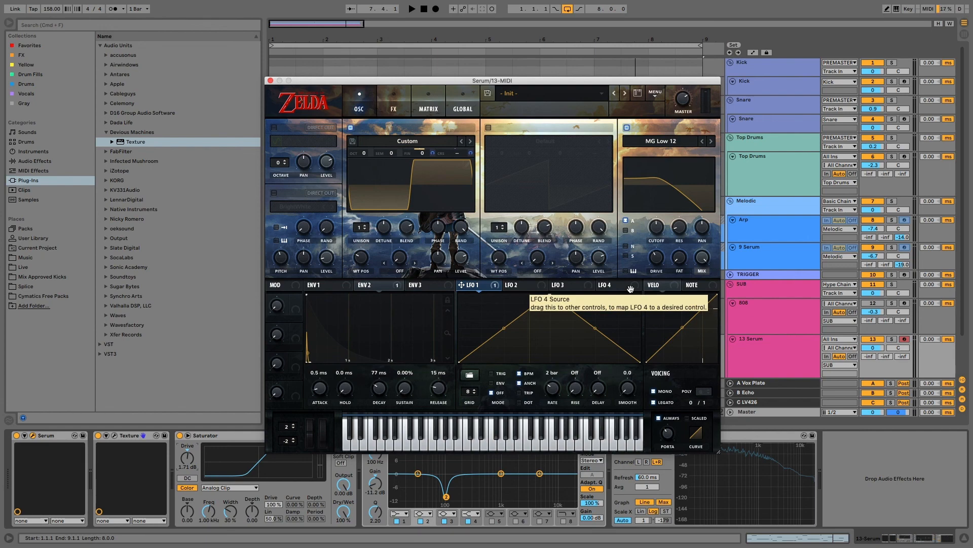
click(771, 290)
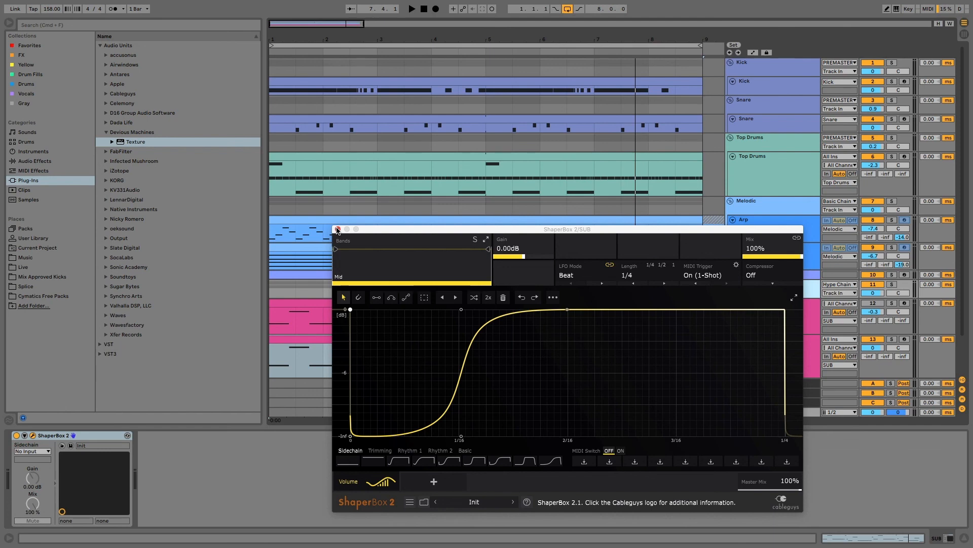
key(space)
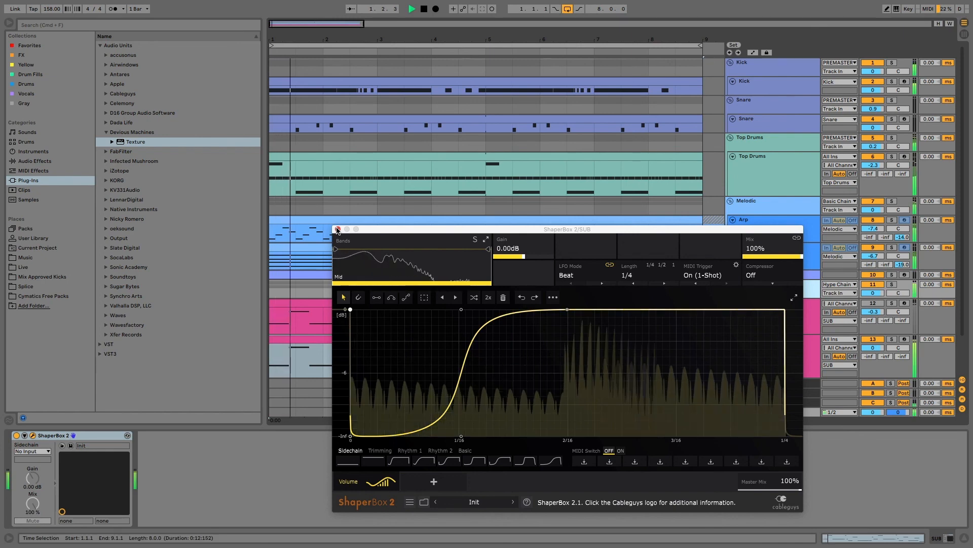